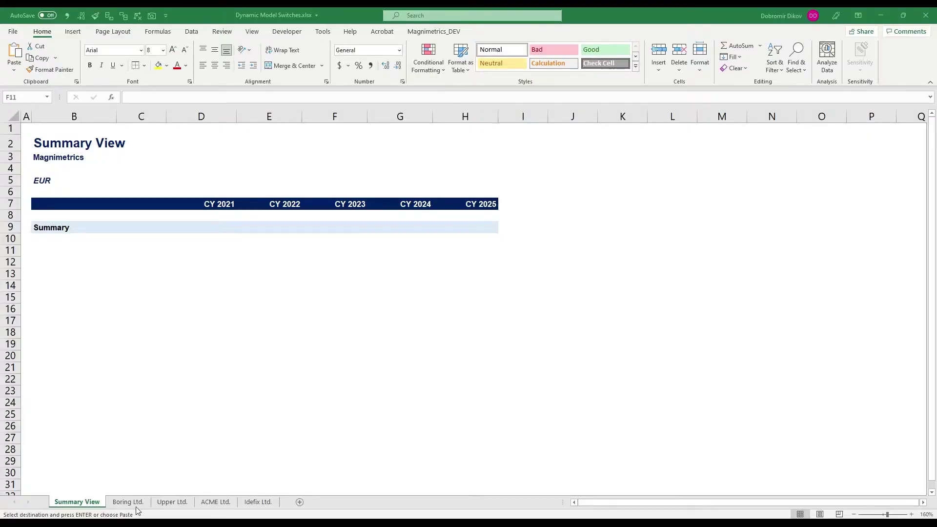
# Look through the Boring, Upper, ACME and Idefix Ltd. sheets, then return to Summary View
pyautogui.click(130, 503)
pyautogui.click(172, 503)
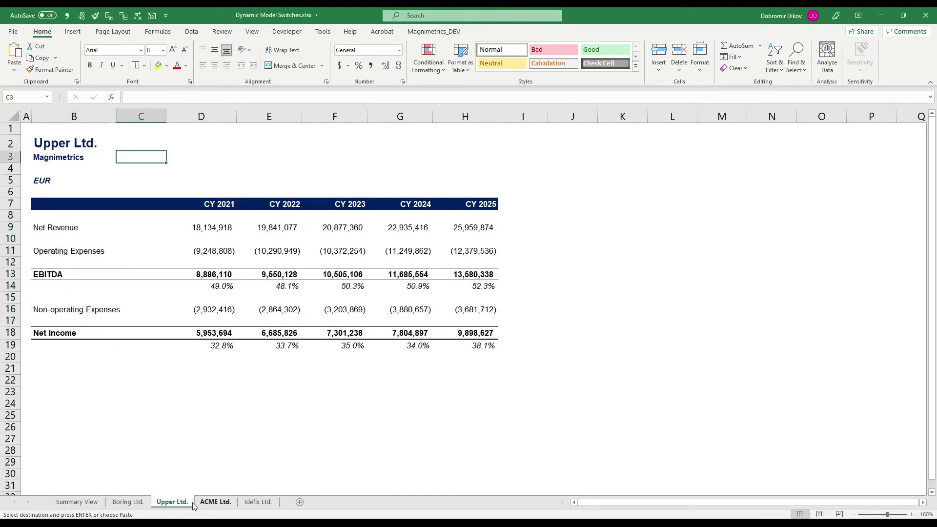
pyautogui.click(215, 502)
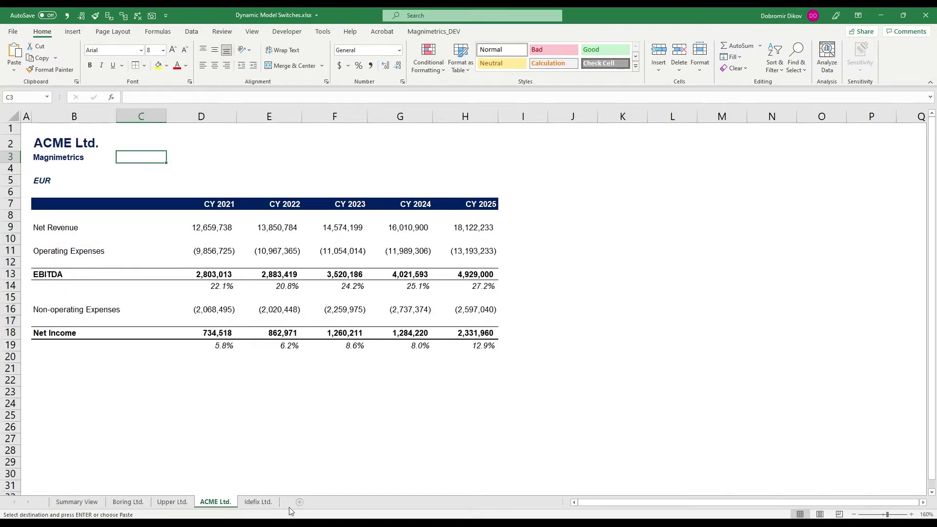
pyautogui.click(260, 502)
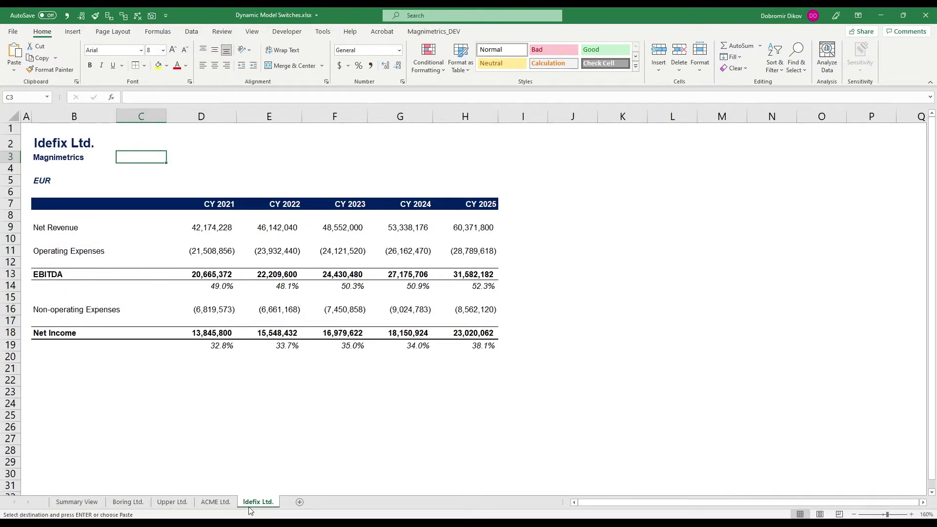
pyautogui.click(216, 503)
pyautogui.click(172, 503)
pyautogui.click(136, 502)
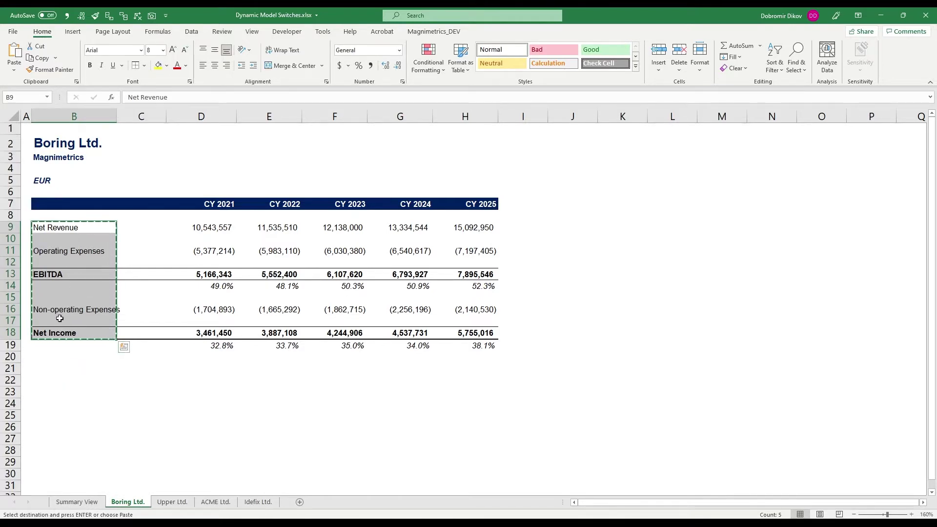
pyautogui.click(76, 502)
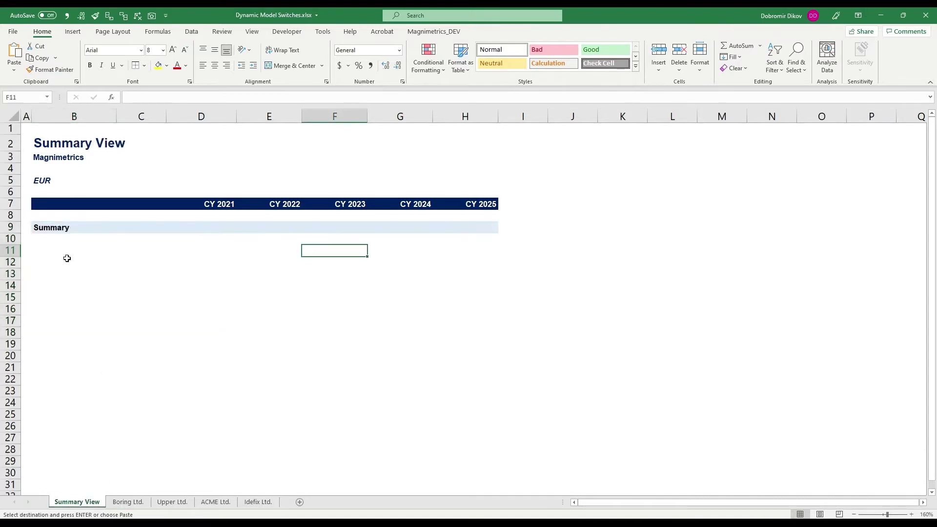
# Paste the Net Revenue to Net Income labels at B11 and rule C15:H15 and C20:H20 top and bottom
pyautogui.click(59, 250)
pyautogui.write('Net Revenue  Operating Expenses  EBITDA   Non-operating Expenses  Net Income')
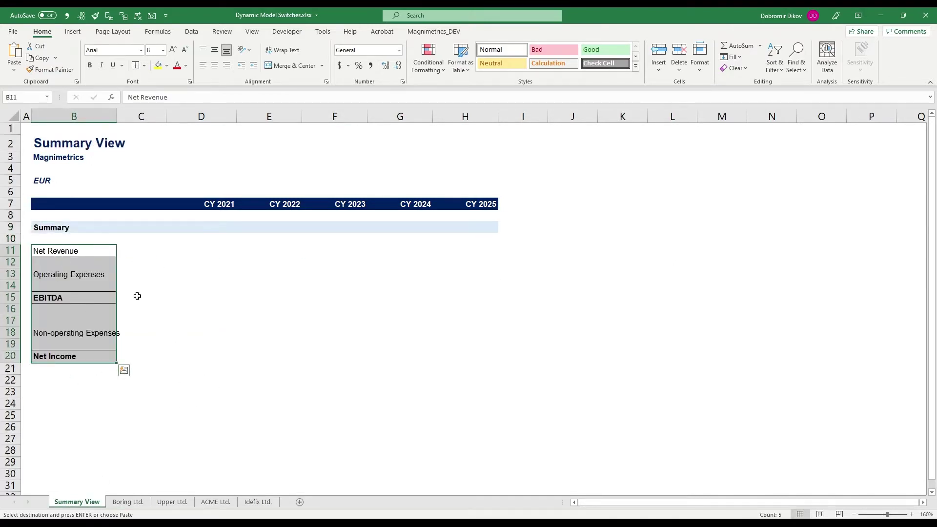
pyautogui.moveTo(137, 296); pyautogui.dragTo(469, 297)
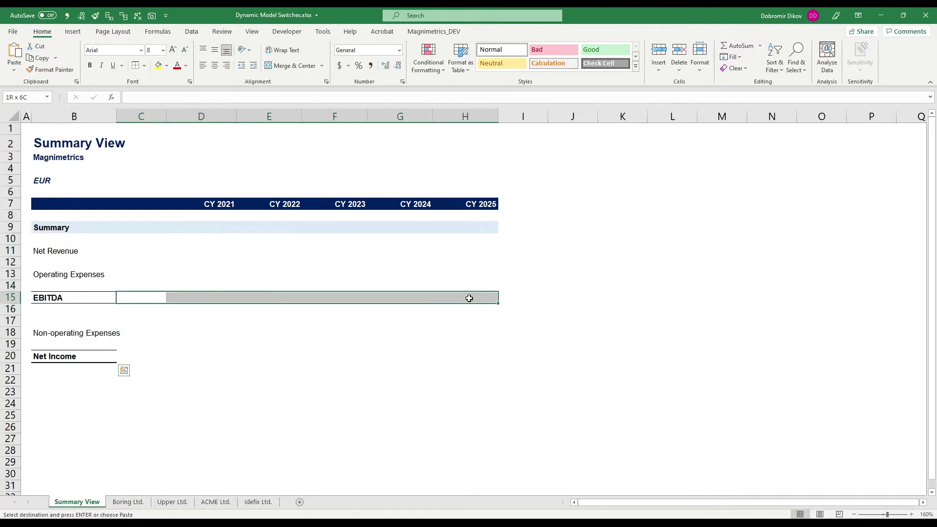
pyautogui.click(147, 66)
pyautogui.click(161, 233)
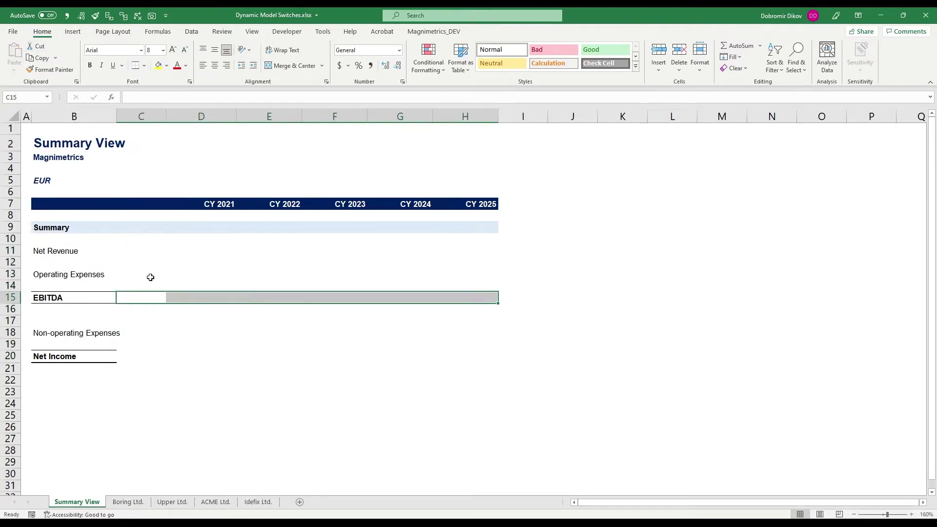
pyautogui.moveTo(138, 358); pyautogui.dragTo(484, 353)
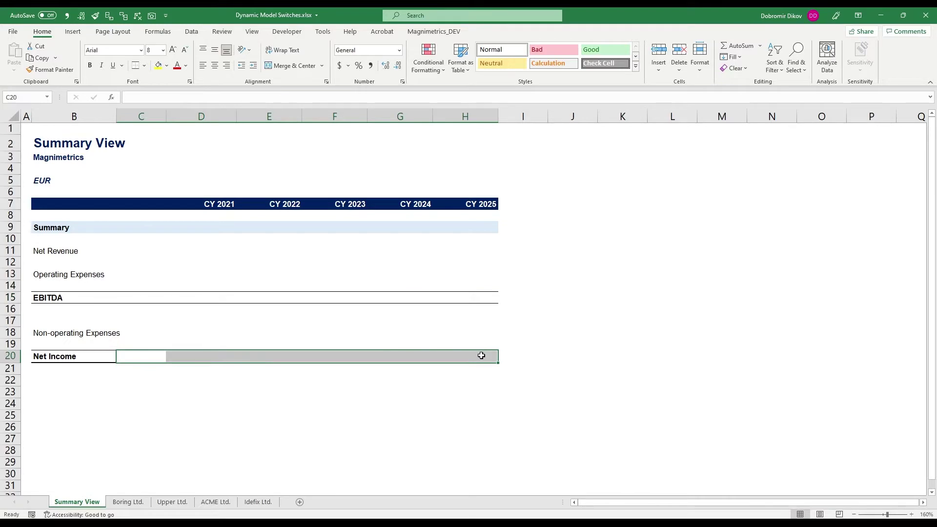
pyautogui.click(145, 66)
pyautogui.click(164, 253)
pyautogui.click(200, 379)
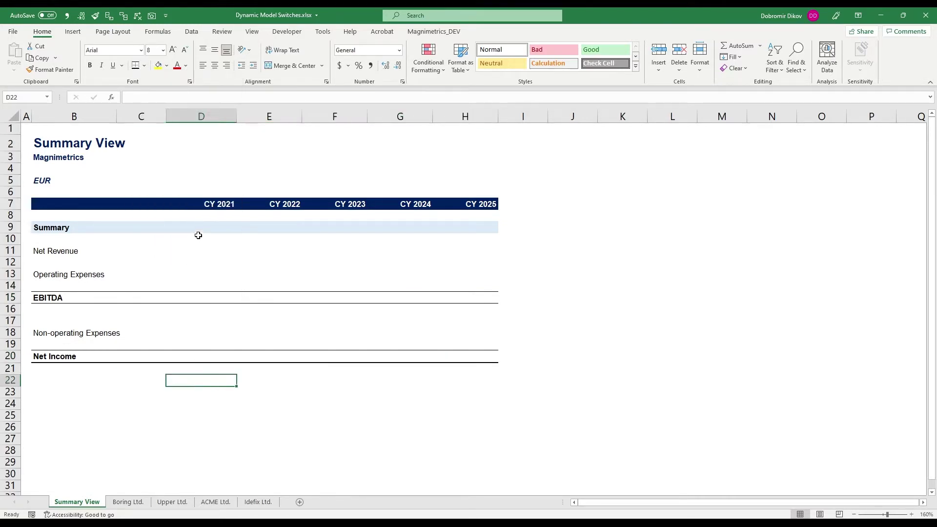
# Apply a custom number format to the yearly value block D10:H20
pyautogui.moveTo(199, 236); pyautogui.dragTo(476, 356)
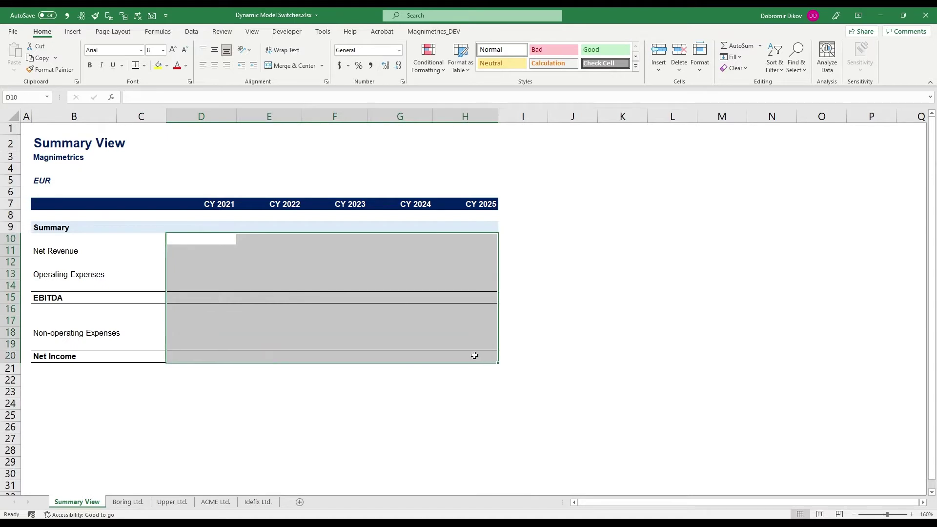
pyautogui.click(398, 65)
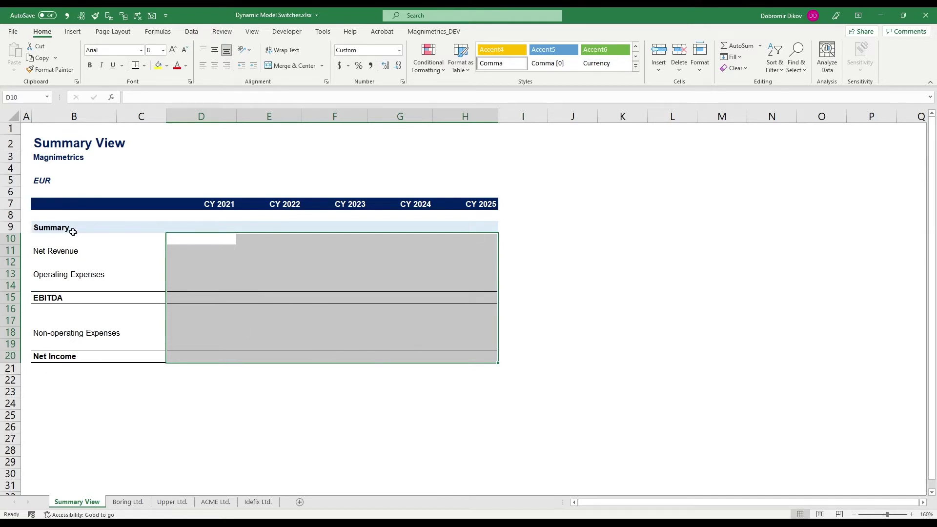
pyautogui.moveTo(72, 231); pyautogui.dragTo(438, 230)
# Copy the Summary band to row 22 and retitle it Config
pyautogui.hotkey('ctrl', 'c')
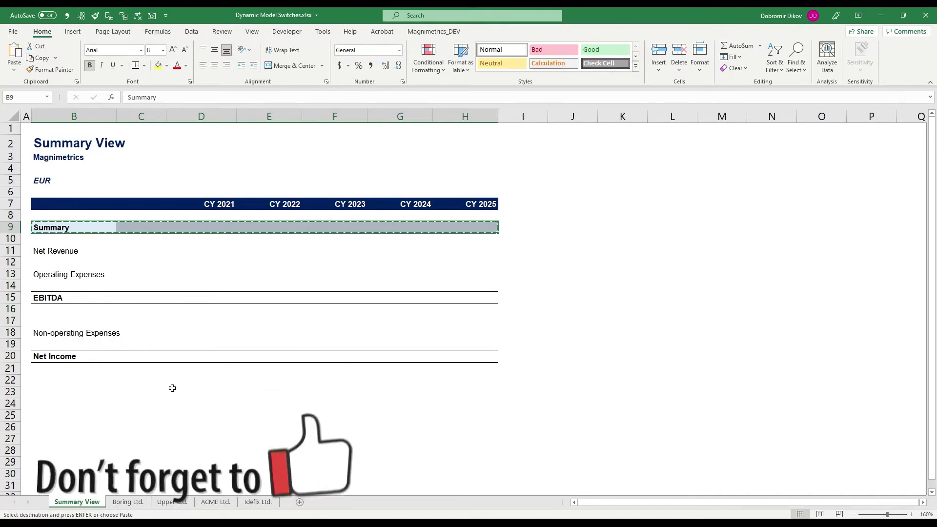
pyautogui.click(49, 381)
pyautogui.hotkey('ctrl', 'v')
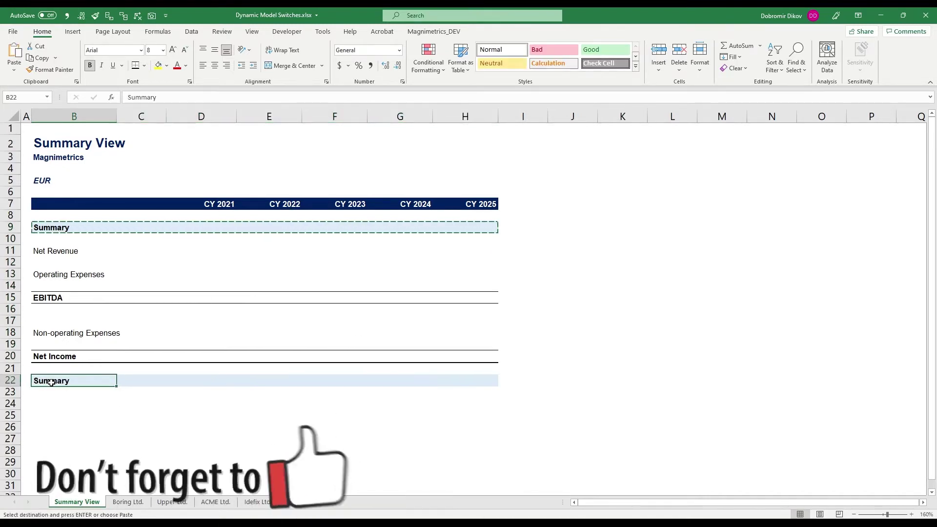
pyautogui.write('Config')
pyautogui.press('Return')
# Add a bold Status heading in B24 with a bottom border across to column H
pyautogui.press('Return')
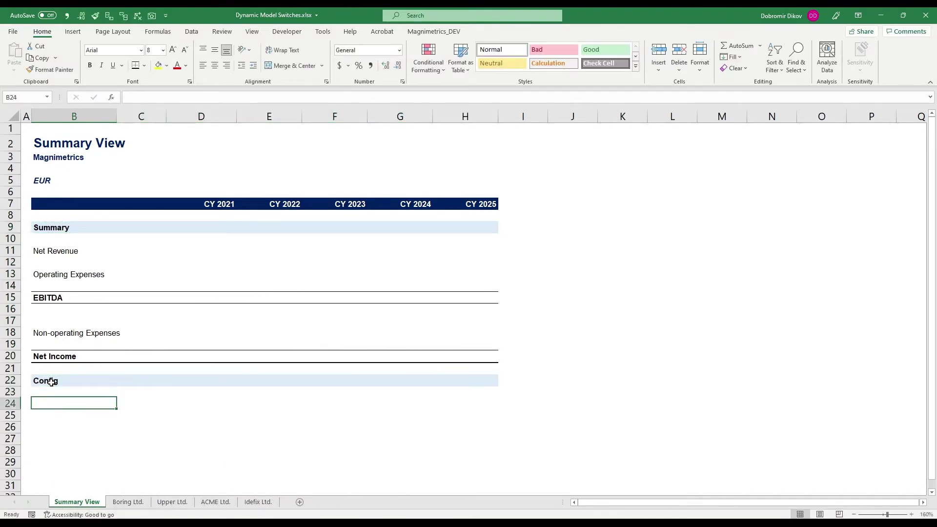
pyautogui.write('Status')
pyautogui.press('Return')
pyautogui.press('Up')
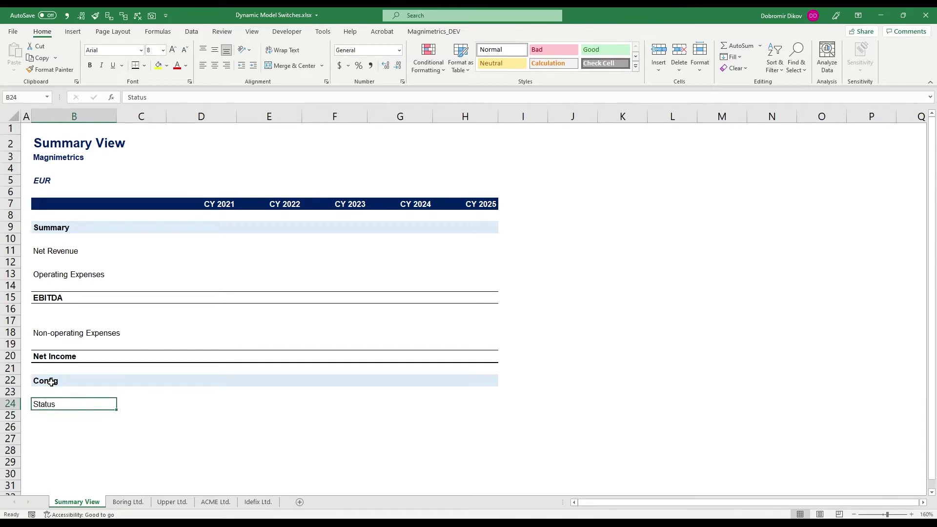
pyautogui.hotkey('ctrl', 'b')
pyautogui.hotkey('shift', 'Right')
pyautogui.hotkey('shift', 'Right')
pyautogui.hotkey('shift', 'Right')
pyautogui.hotkey('shift', 'Right')
pyautogui.hotkey('shift', 'Right')
pyautogui.hotkey('shift', 'Right')
pyautogui.hotkey('shift', 'Right')
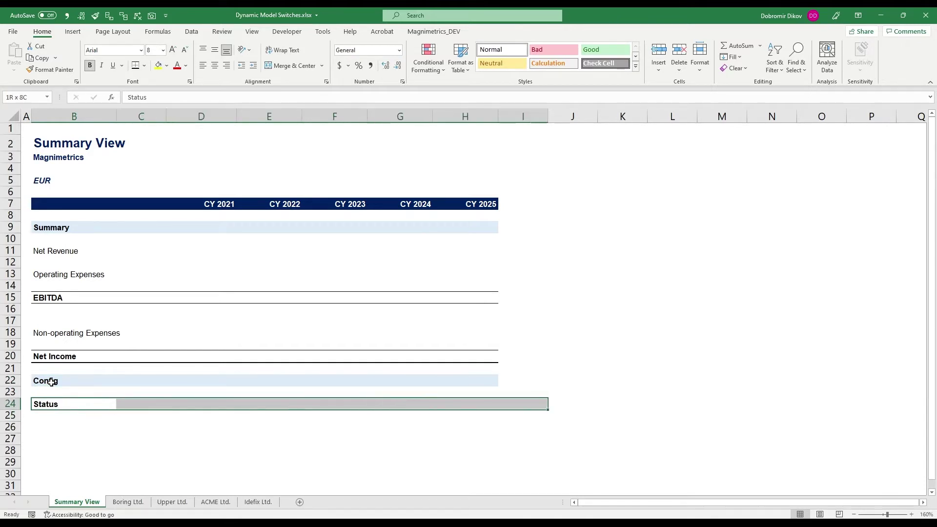
pyautogui.hotkey('shift', 'Left')
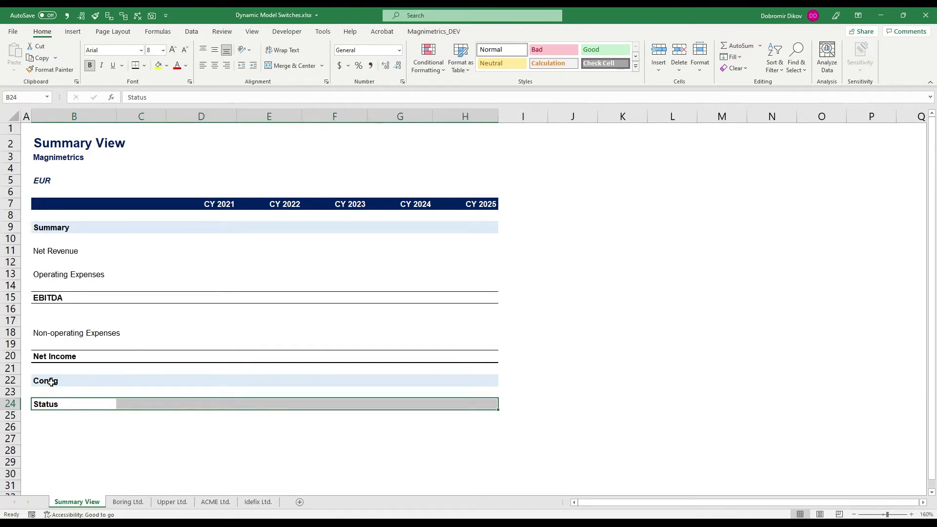
pyautogui.click(145, 70)
pyautogui.click(146, 93)
# List Boring, Upper, ACME and Idefix in B25:B28 and rule a closing line at row 29
pyautogui.click(76, 420)
pyautogui.write('Boring')
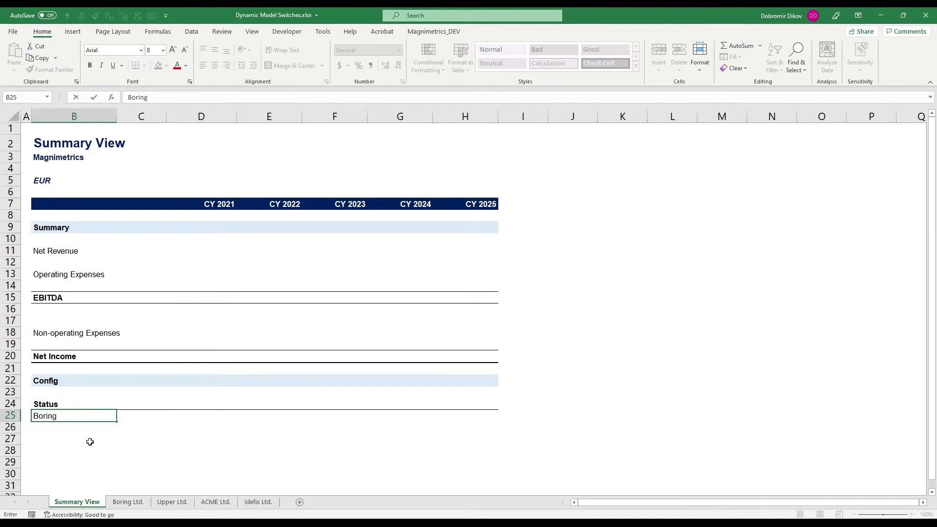
pyautogui.press('Return')
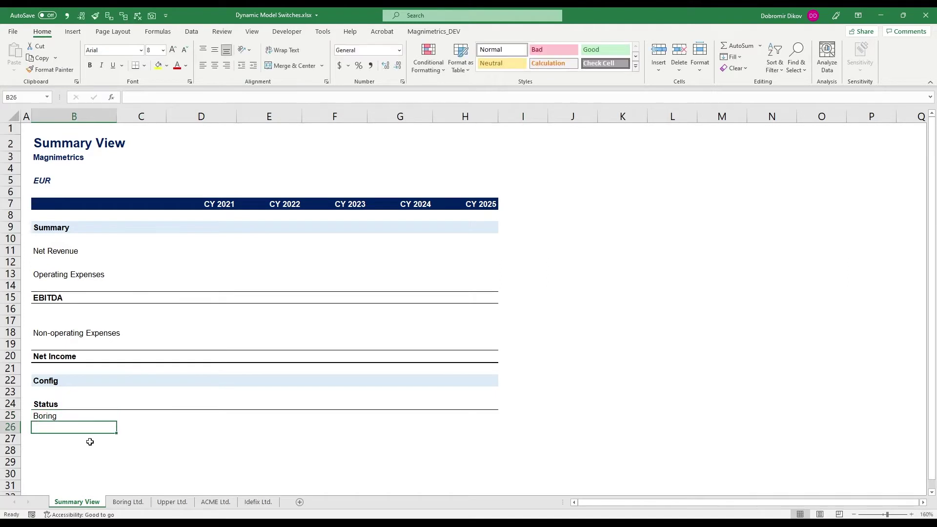
pyautogui.write('Upper')
pyautogui.press('Return')
pyautogui.write('ACME')
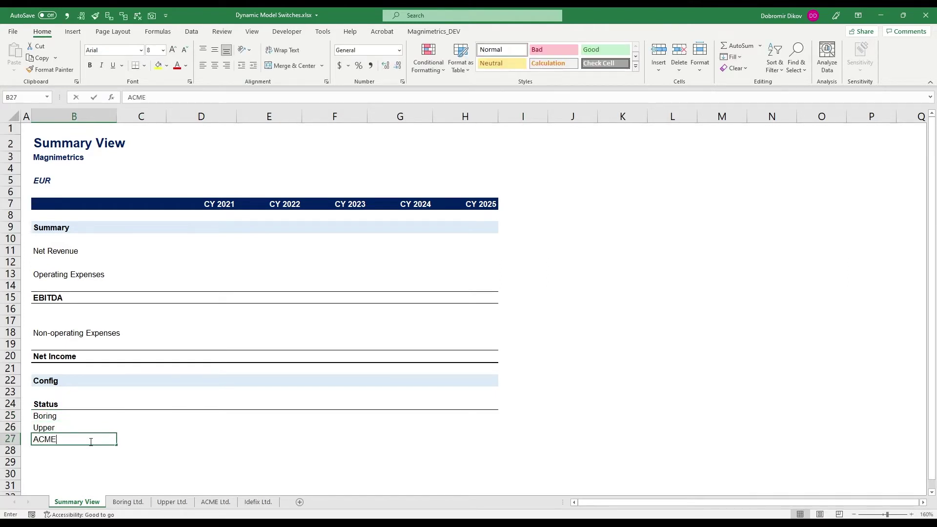
pyautogui.press('Return')
pyautogui.write('Idefix')
pyautogui.press('Return')
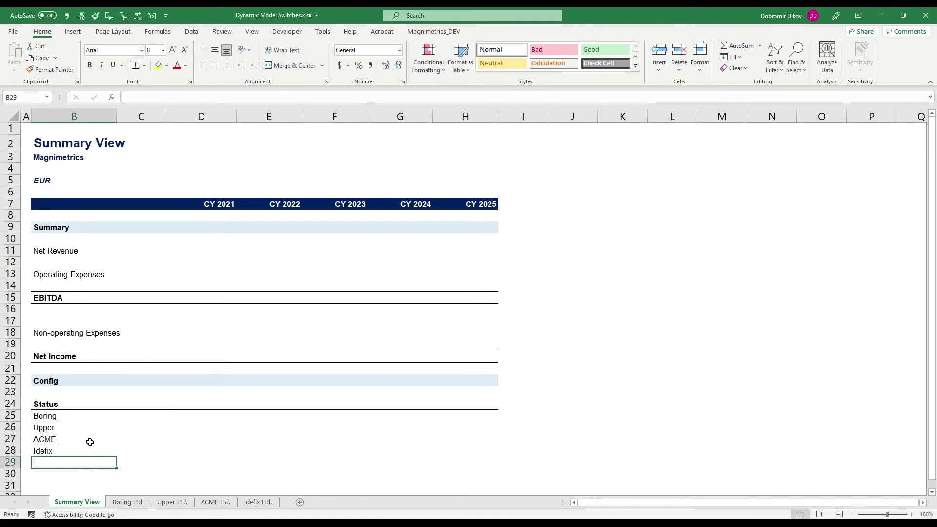
pyautogui.hotkey('shift', 'Right')
pyautogui.hotkey('shift', 'Right')
pyautogui.hotkey('shift', 'Right')
pyautogui.hotkey('shift', 'Right')
pyautogui.hotkey('shift', 'Right')
pyautogui.hotkey('shift', 'Right')
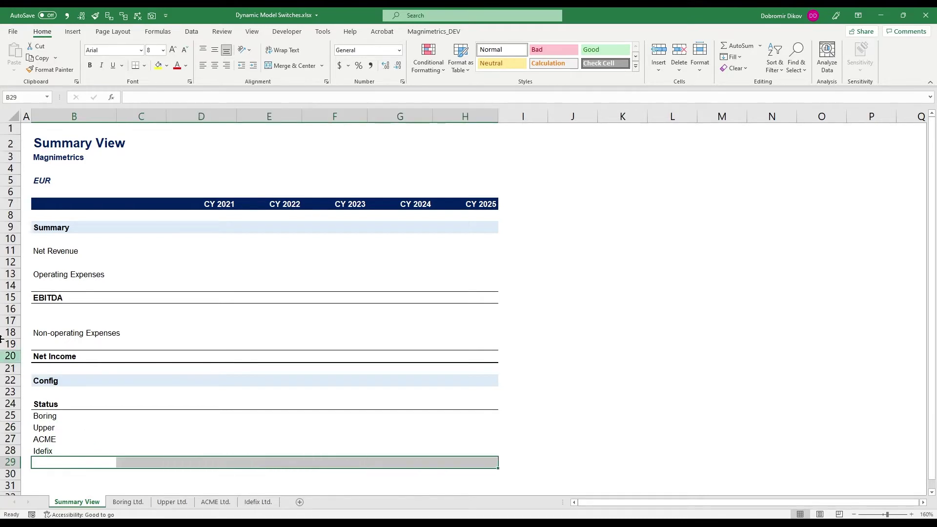
pyautogui.click(144, 65)
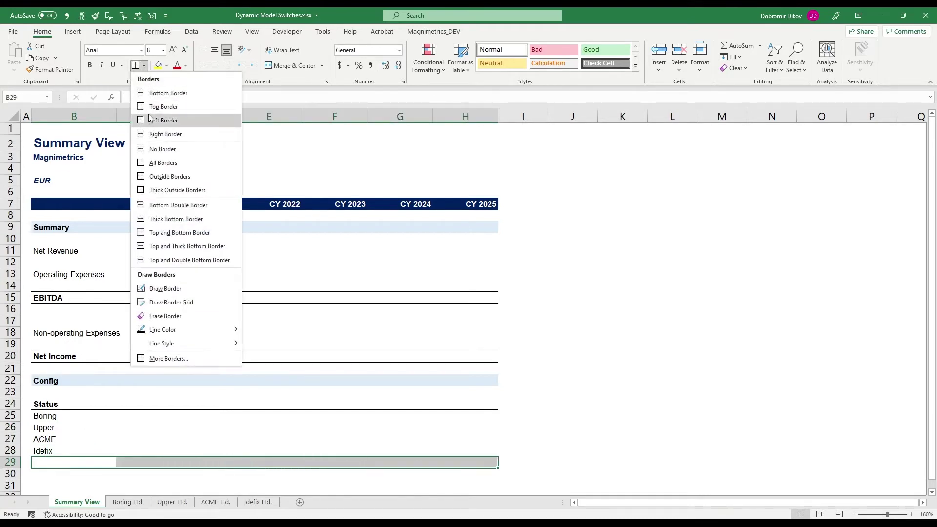
pyautogui.click(137, 170)
pyautogui.click(128, 442)
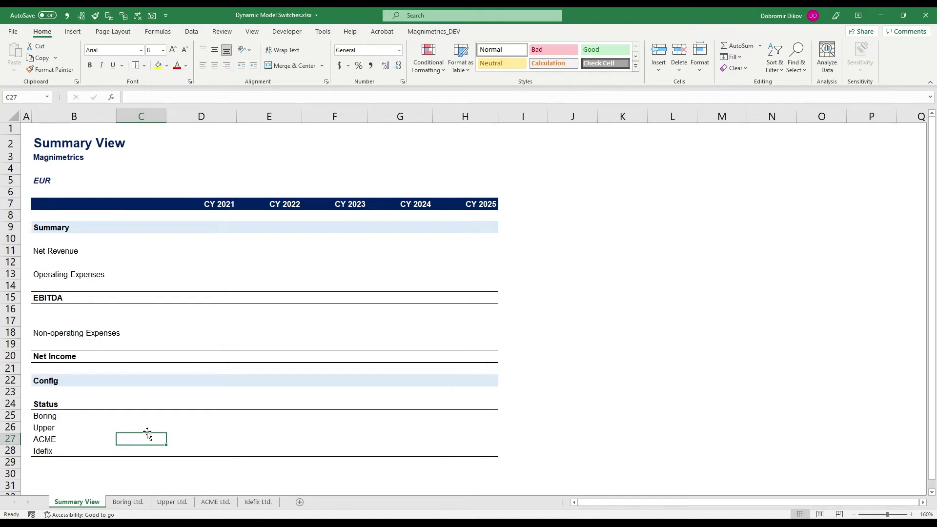
# Add Data Validation to D25:H28 allowing only a list of On and Off
pyautogui.moveTo(173, 415); pyautogui.dragTo(469, 452)
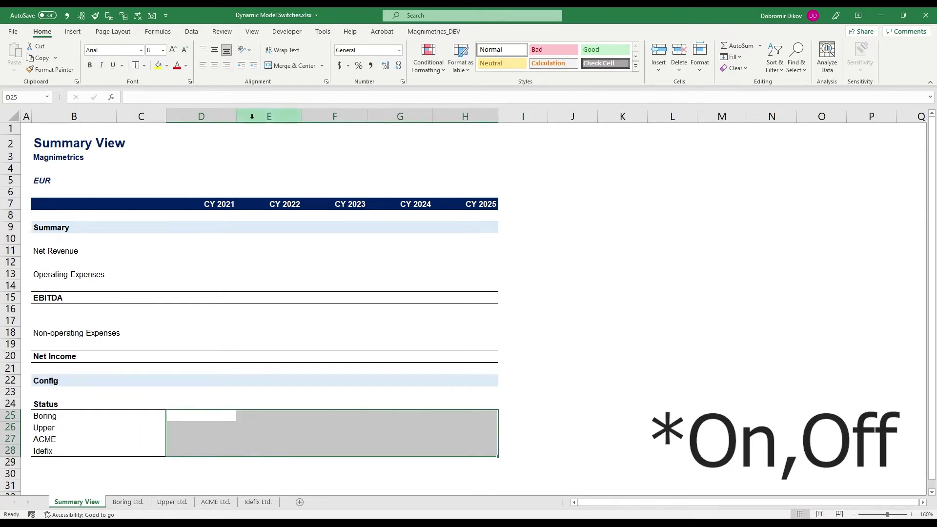
pyautogui.click(186, 32)
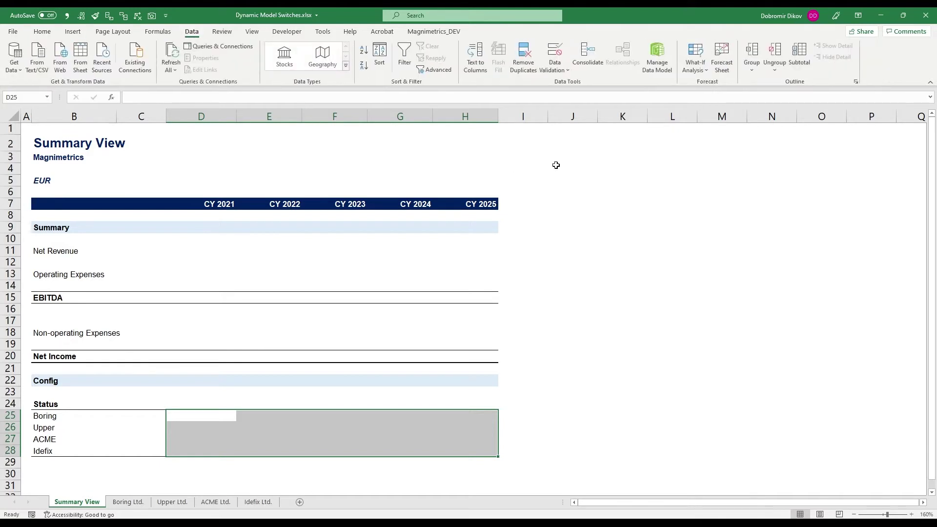
pyautogui.click(553, 51)
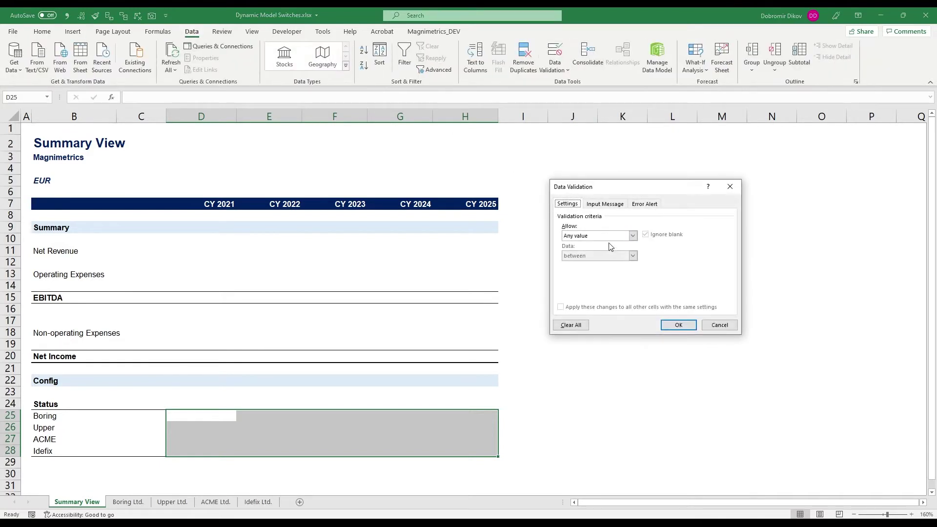
pyautogui.click(607, 236)
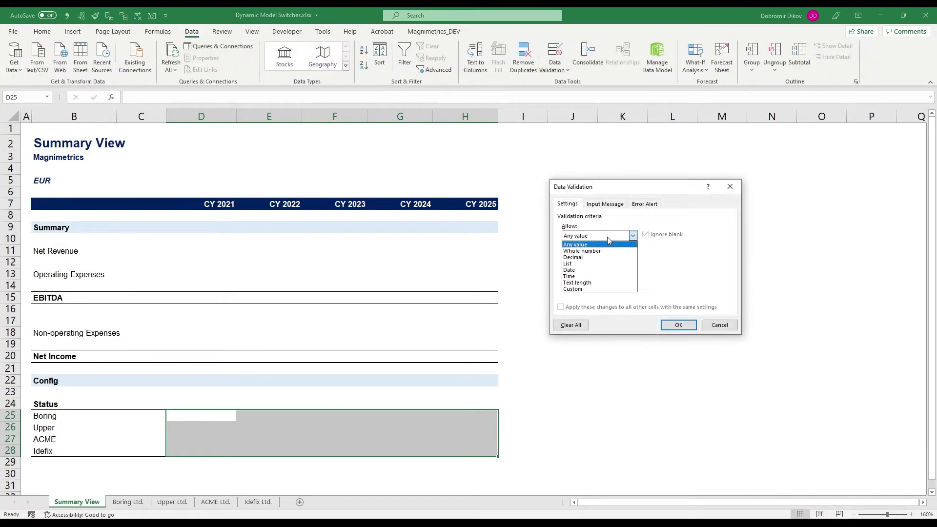
pyautogui.click(573, 264)
pyautogui.click(580, 276)
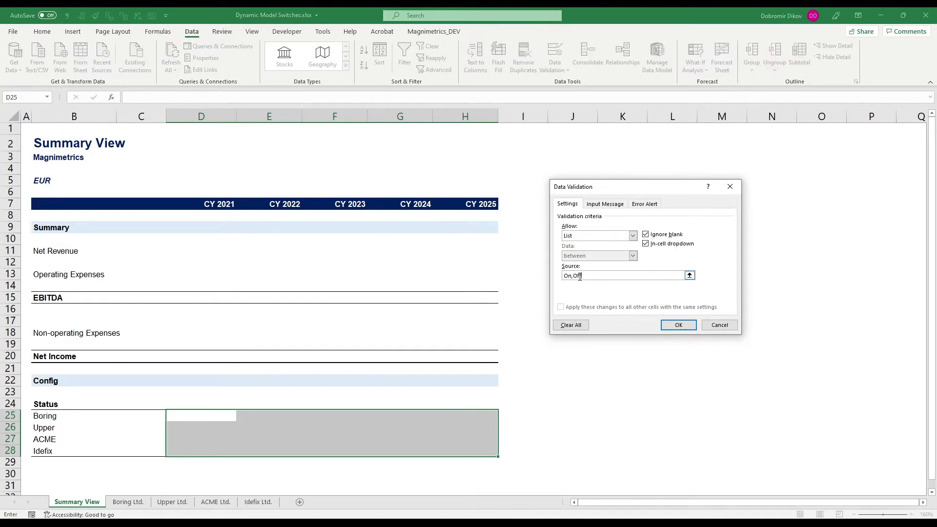
pyautogui.press('Return')
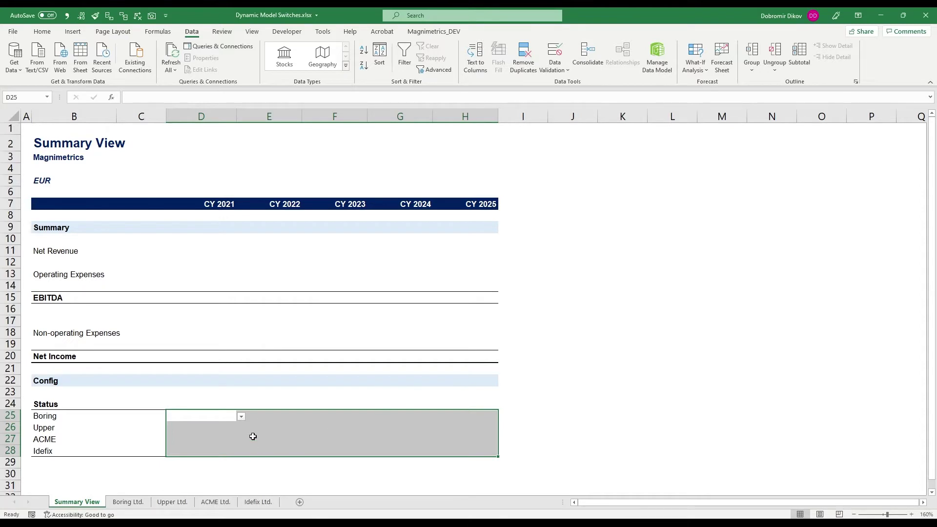
pyautogui.click(241, 416)
pyautogui.press('Escape')
# Fill all switches D25:H28 with On and set Upper's CY 2023 switch F26 to Off
pyautogui.click(334, 428)
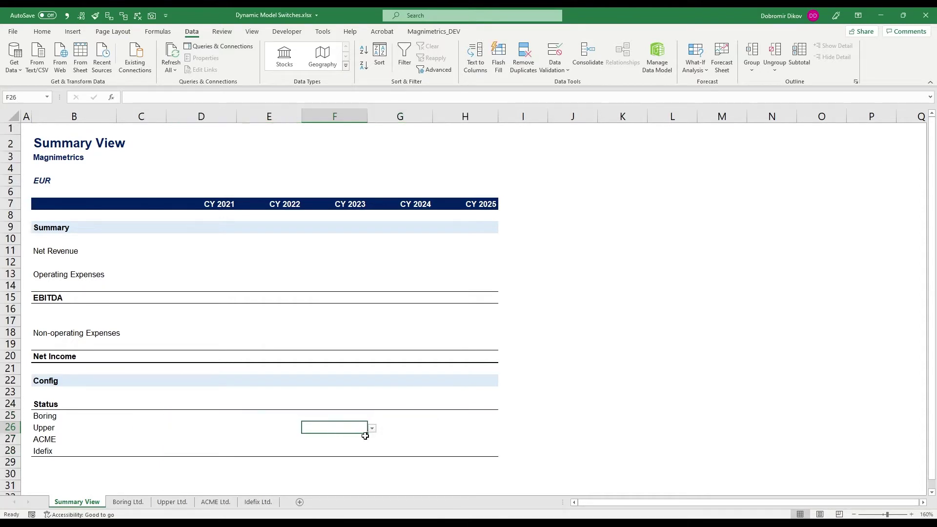
pyautogui.click(372, 428)
pyautogui.click(292, 447)
pyautogui.moveTo(205, 414); pyautogui.dragTo(495, 453)
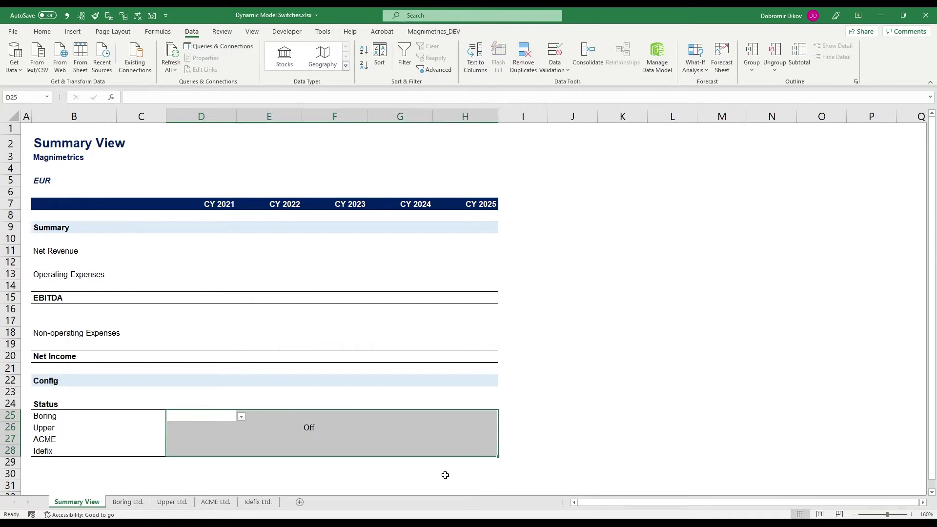
pyautogui.write('On')
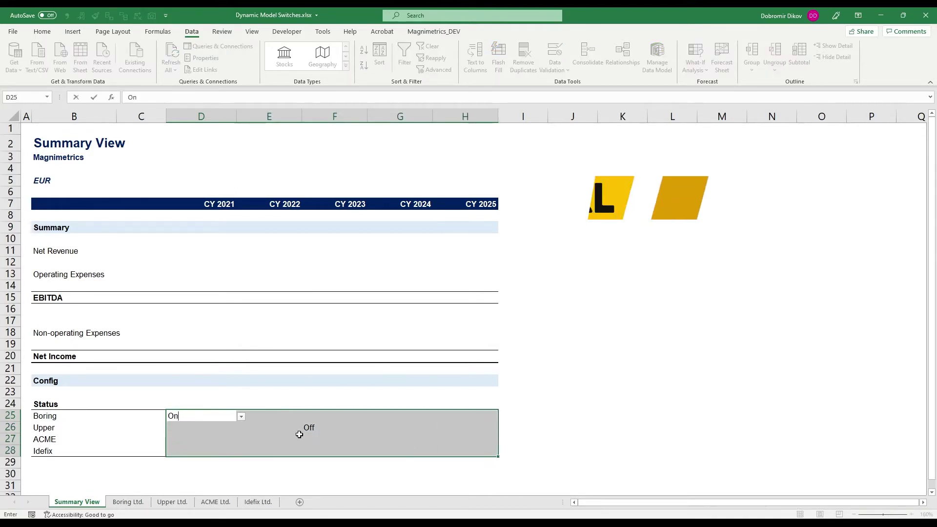
pyautogui.hotkey('ctrl', 'Return')
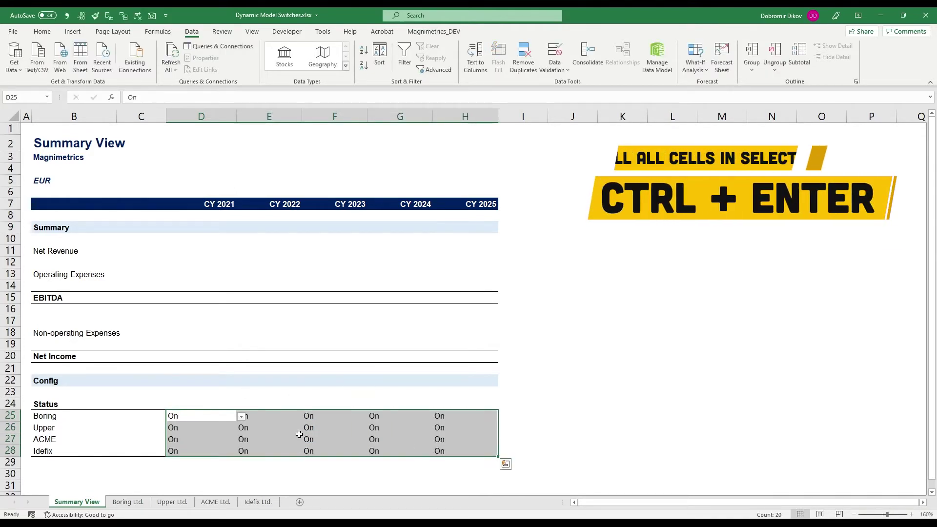
pyautogui.click(315, 436)
pyautogui.click(324, 429)
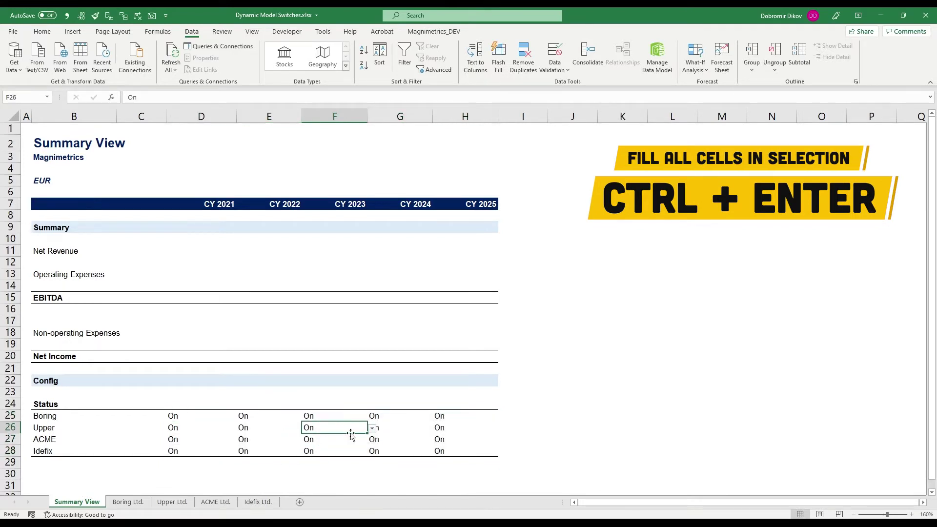
pyautogui.click(372, 427)
pyautogui.click(326, 450)
pyautogui.click(241, 440)
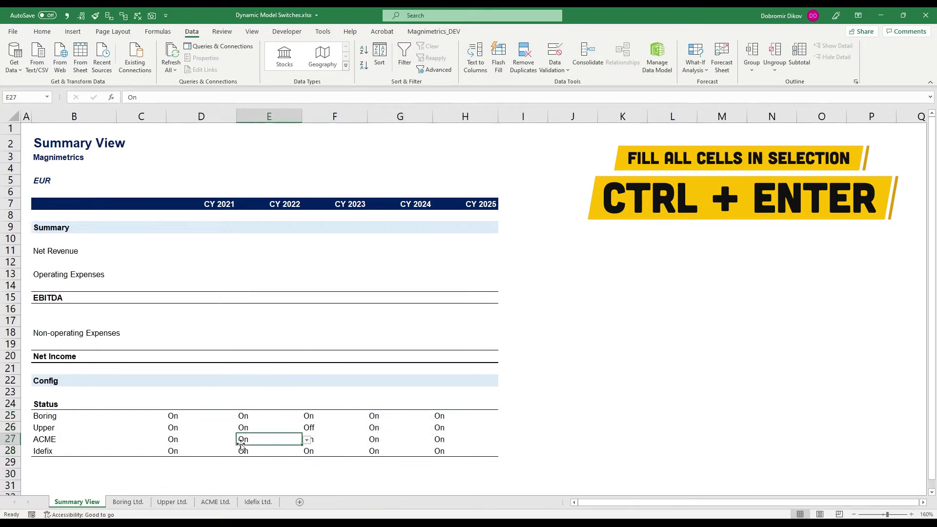
# Centre and bold the status values in D25:H28
pyautogui.moveTo(198, 414); pyautogui.dragTo(460, 449)
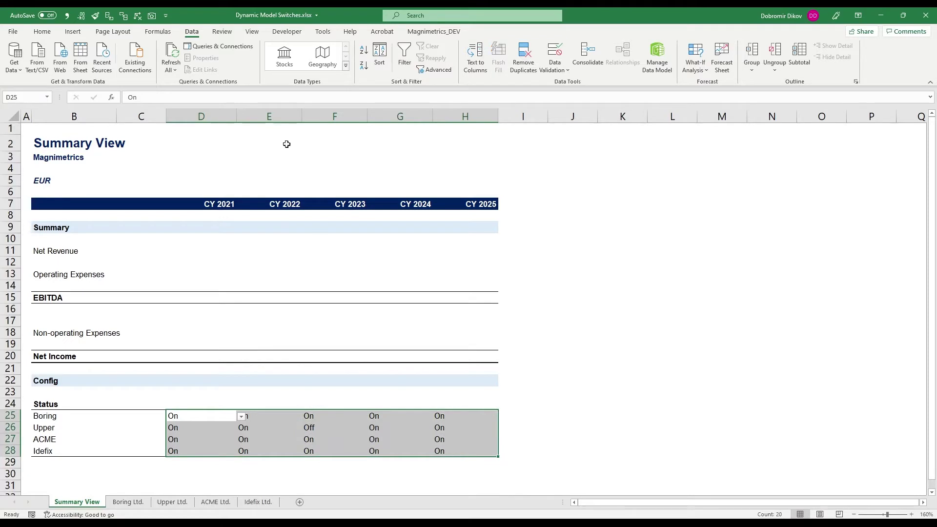
pyautogui.click(42, 31)
pyautogui.click(211, 67)
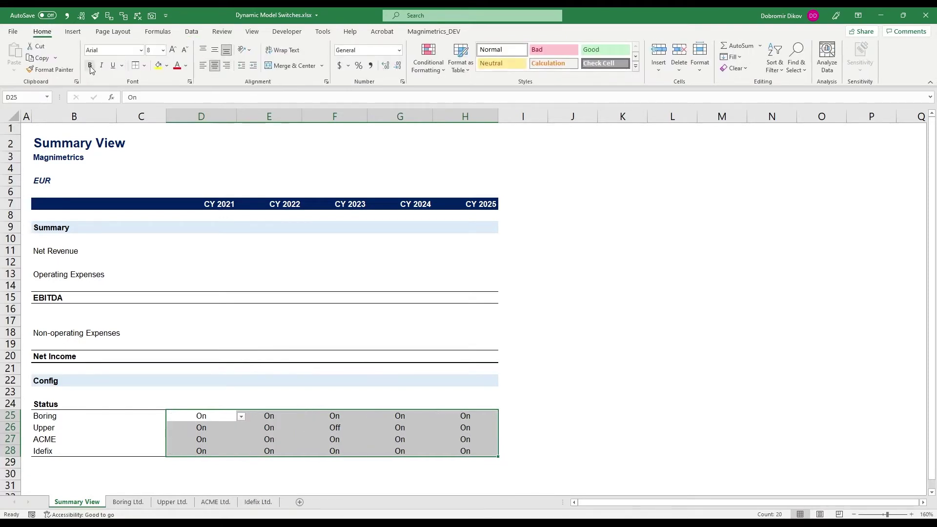
pyautogui.click(90, 65)
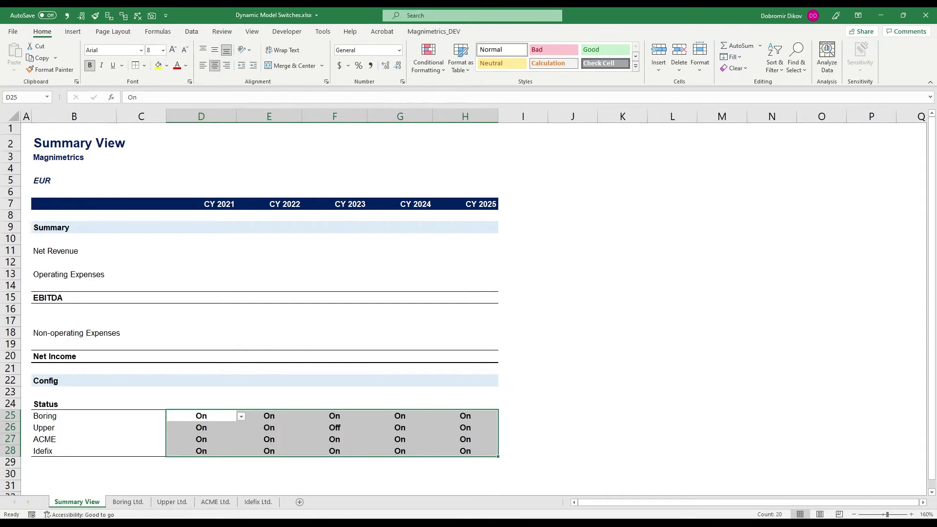
pyautogui.click(434, 68)
# Add a conditional formatting rule filling cells equal to On with light green
pyautogui.click(445, 203)
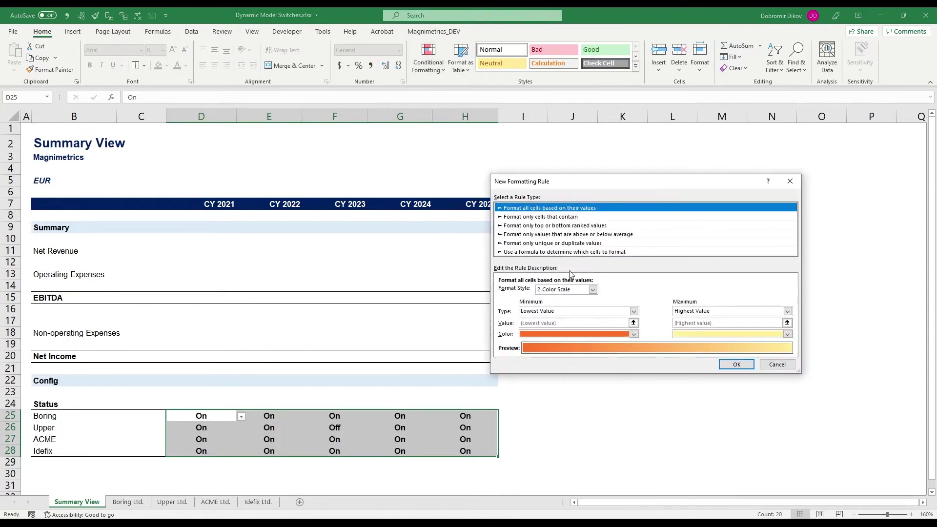
pyautogui.click(540, 217)
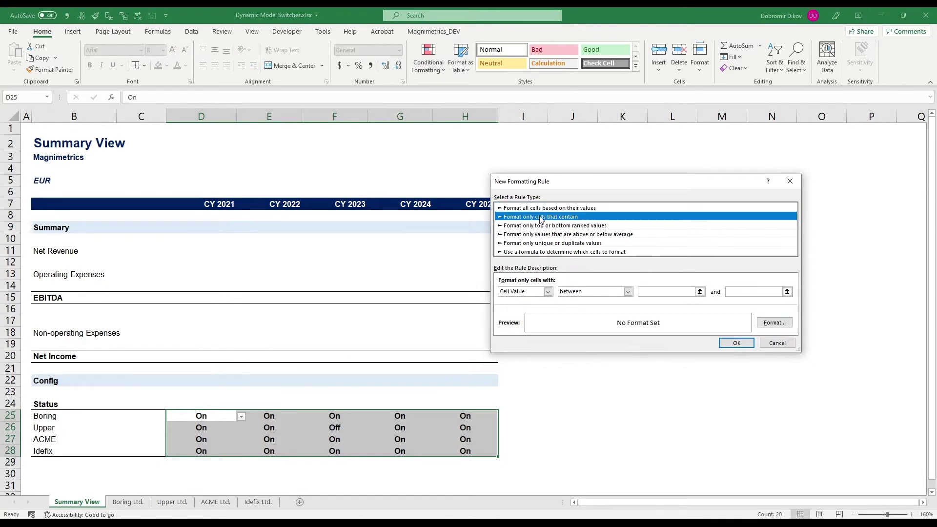
pyautogui.click(597, 292)
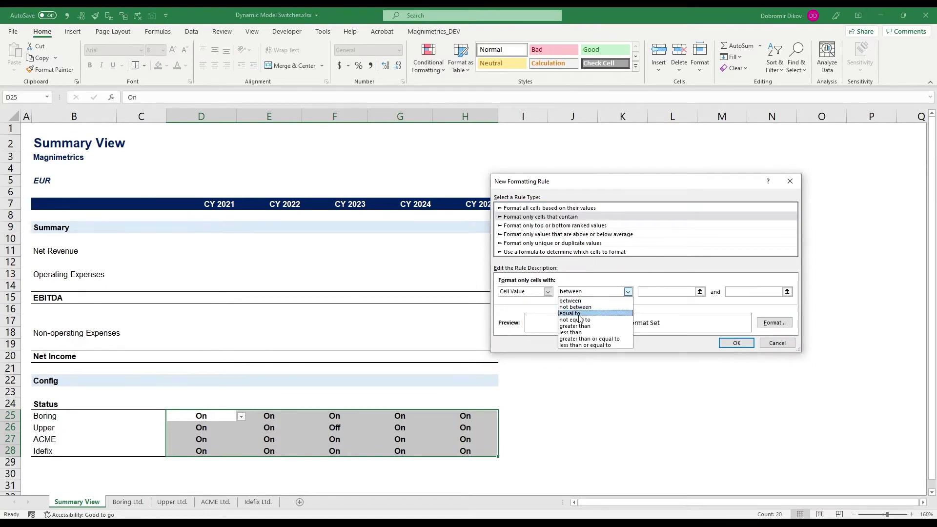
pyautogui.click(580, 314)
pyautogui.click(637, 292)
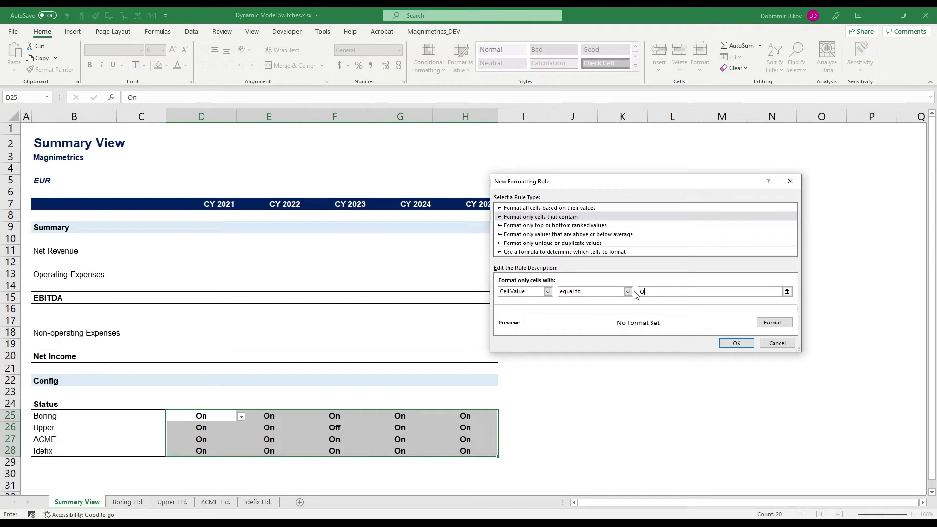
pyautogui.click(775, 324)
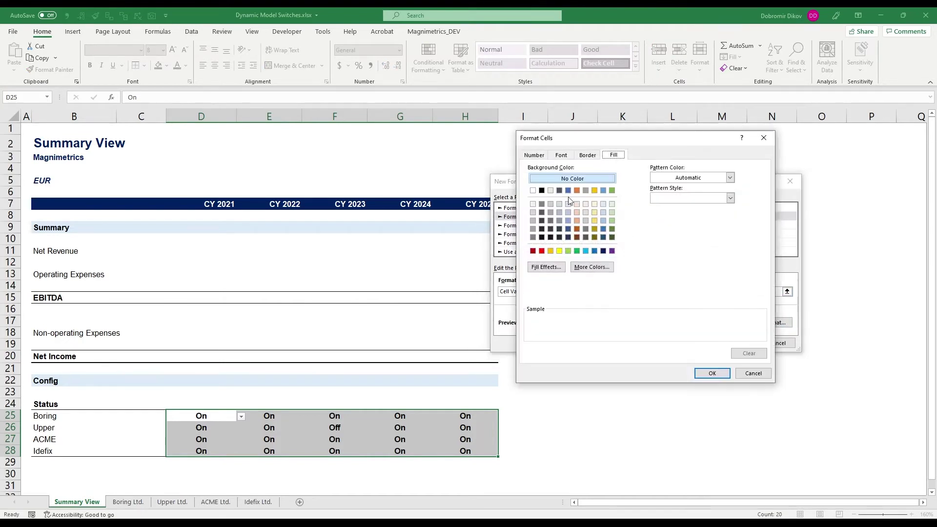
pyautogui.click(612, 204)
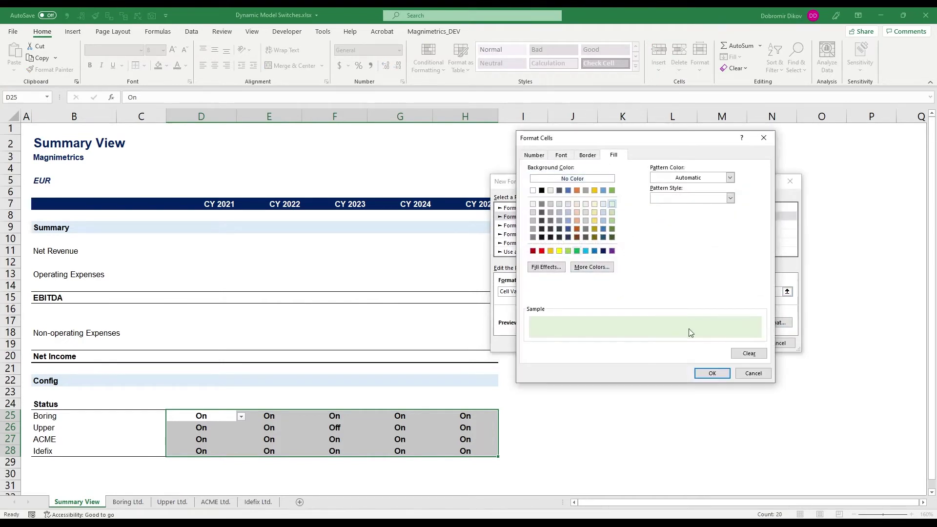
pyautogui.click(712, 374)
pyautogui.click(737, 343)
pyautogui.click(734, 344)
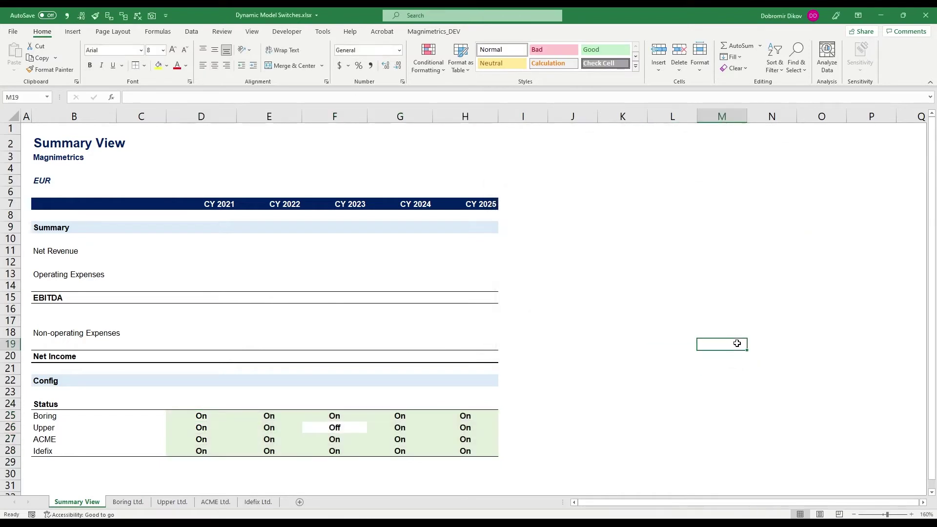
pyautogui.moveTo(203, 416); pyautogui.dragTo(485, 447)
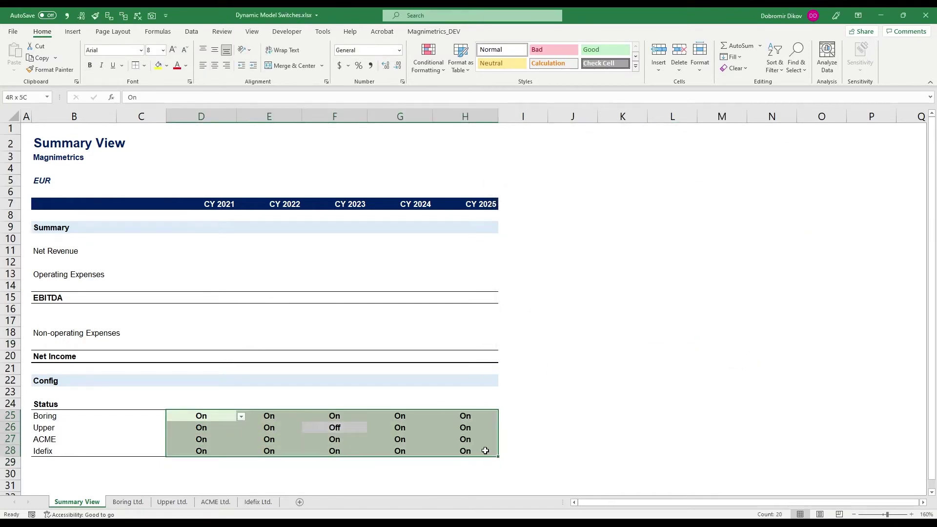
# Add a second conditional formatting rule shading cells equal to Off with a light peach fill
pyautogui.click(435, 59)
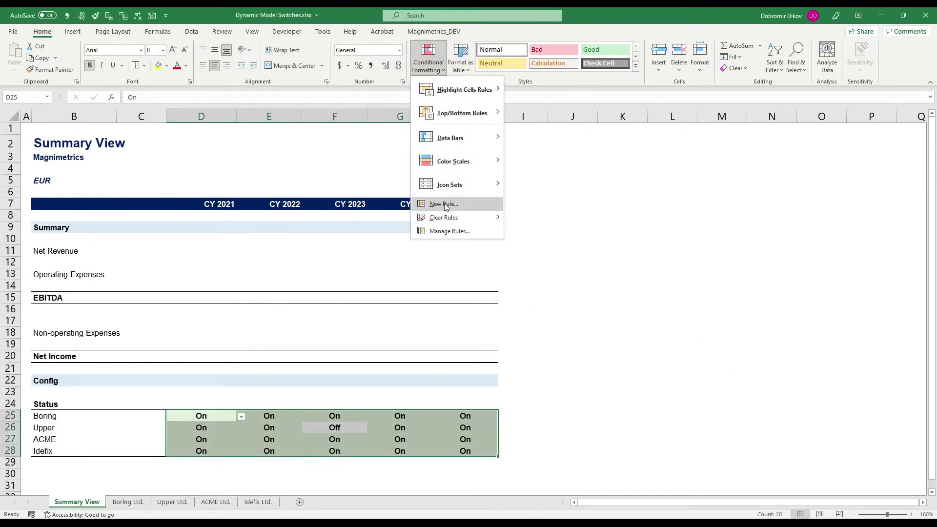
pyautogui.click(442, 203)
pyautogui.click(537, 206)
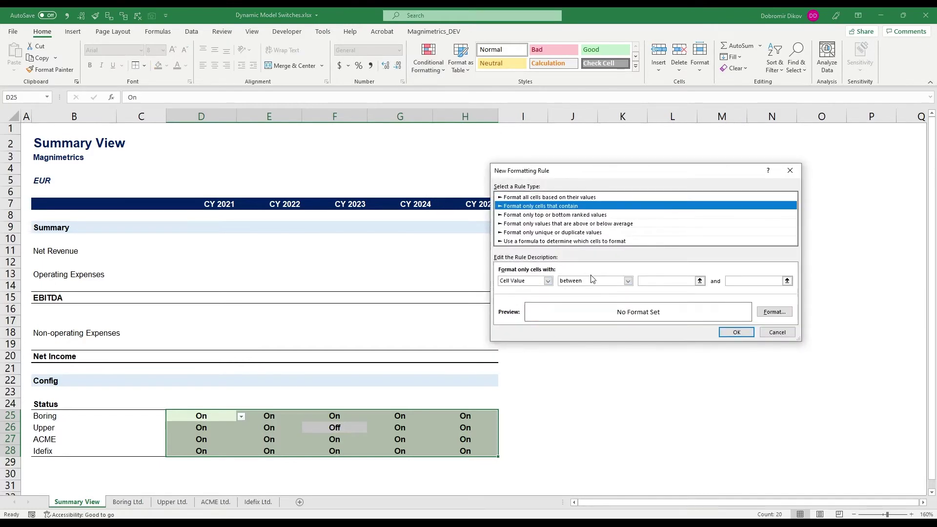
pyautogui.click(592, 281)
pyautogui.click(580, 302)
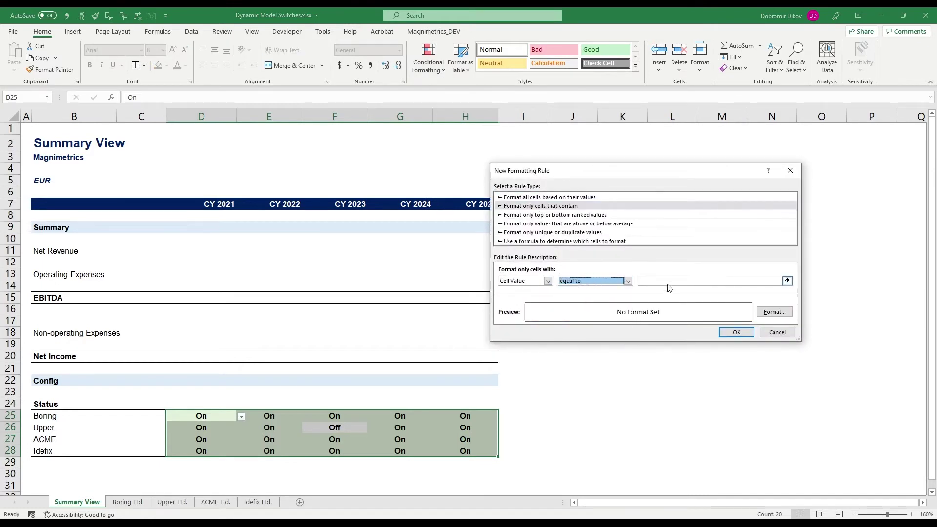
pyautogui.click(658, 281)
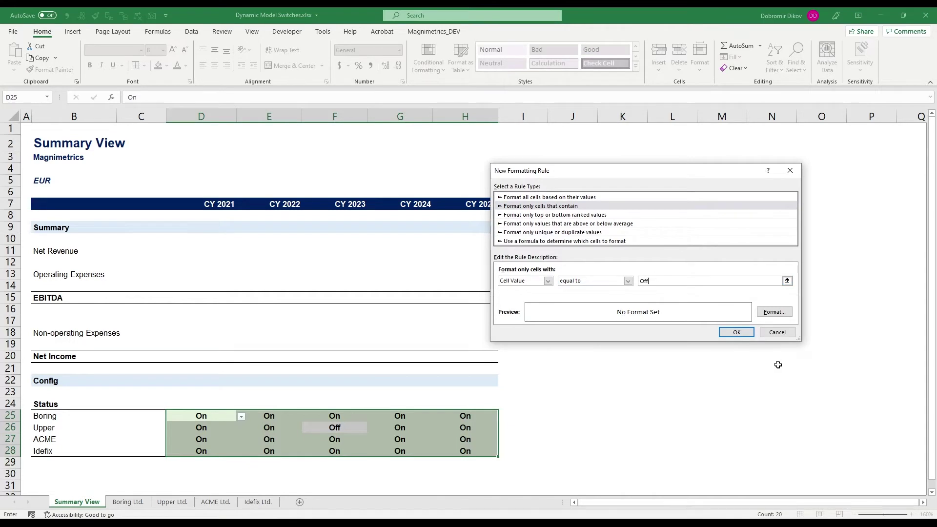
pyautogui.click(773, 311)
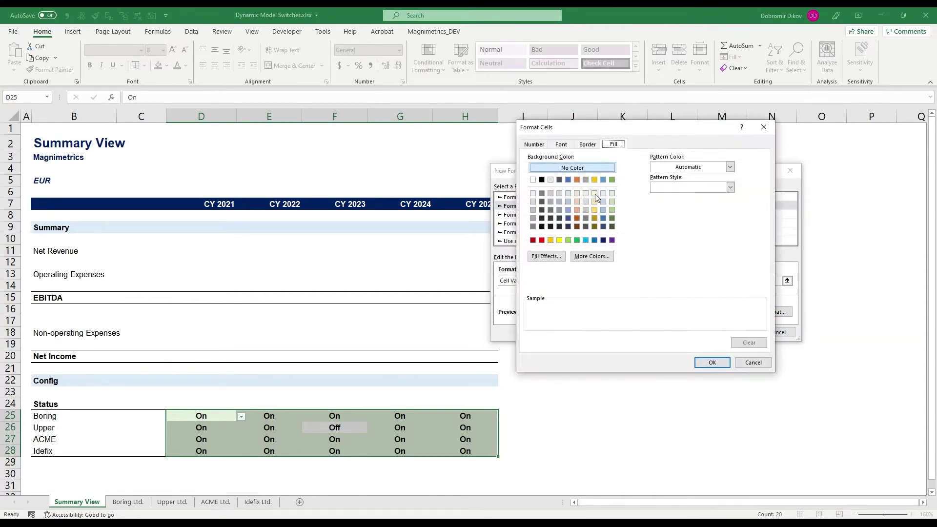
pyautogui.click(576, 194)
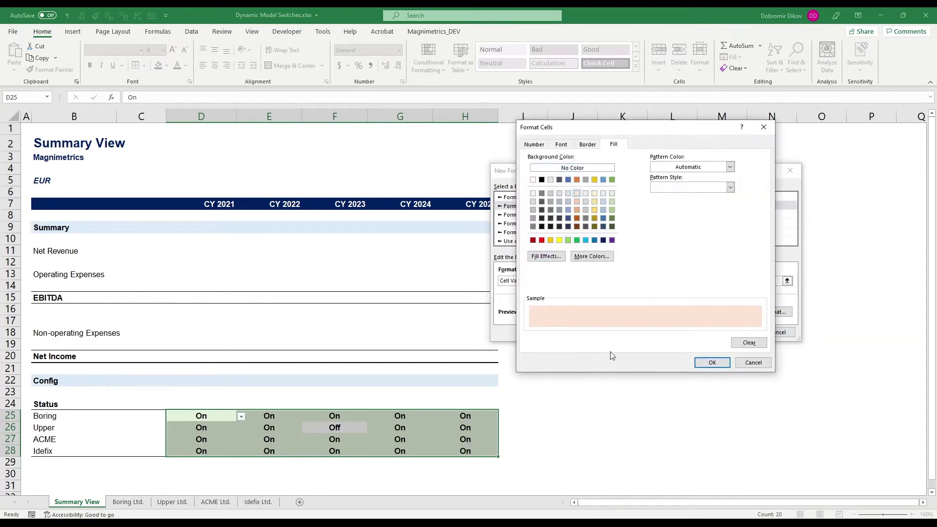
pyautogui.click(712, 363)
pyautogui.click(731, 332)
pyautogui.click(378, 418)
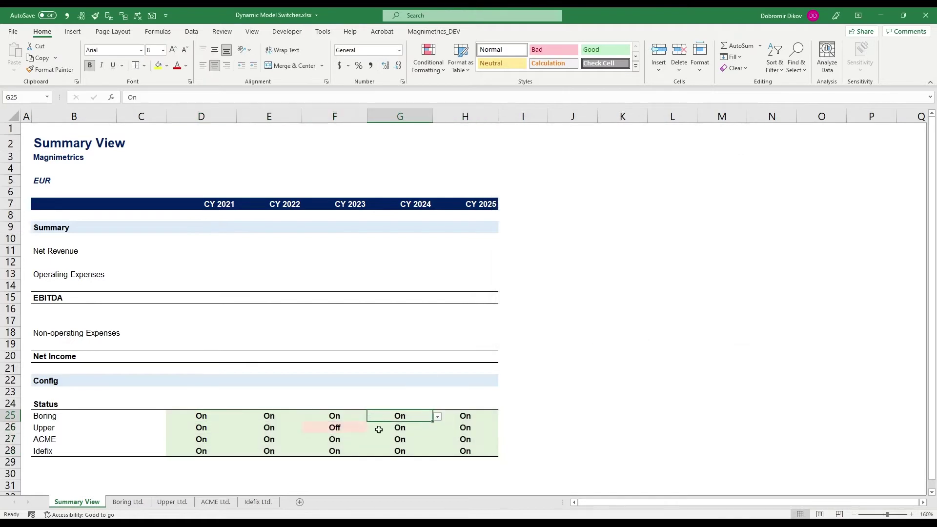
# Switch Upper's CY 2023 status in F26 back to On so every switch reads On
pyautogui.click(324, 429)
pyautogui.click(415, 438)
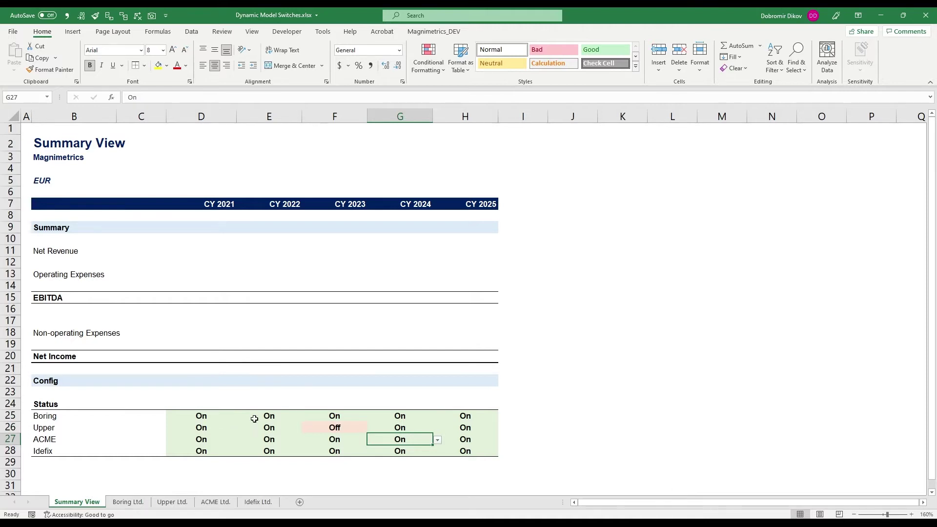
pyautogui.moveTo(206, 417); pyautogui.dragTo(503, 461)
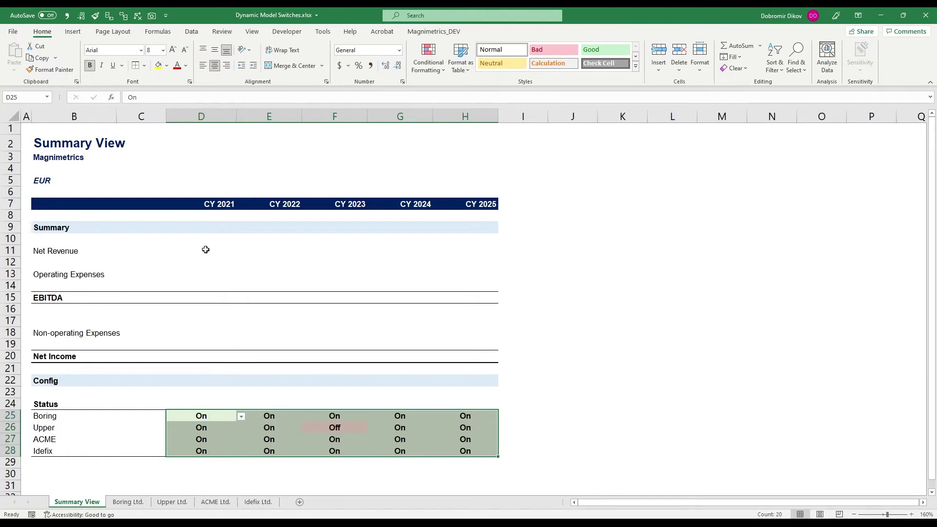
pyautogui.click(337, 428)
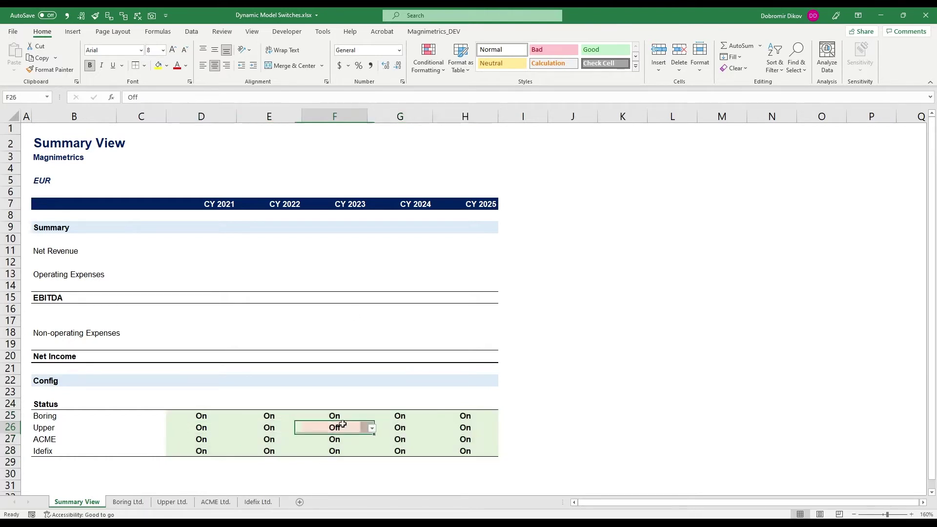
pyautogui.click(372, 428)
pyautogui.click(288, 439)
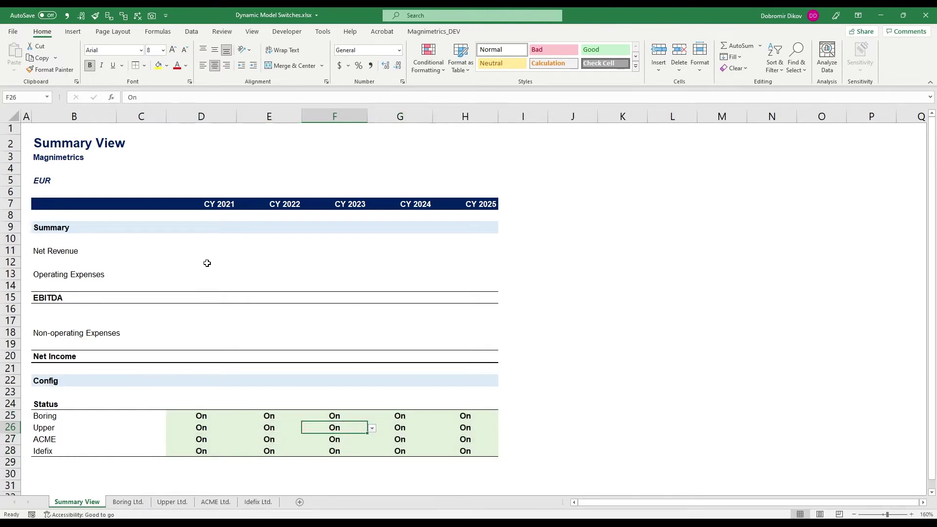
pyautogui.click(216, 251)
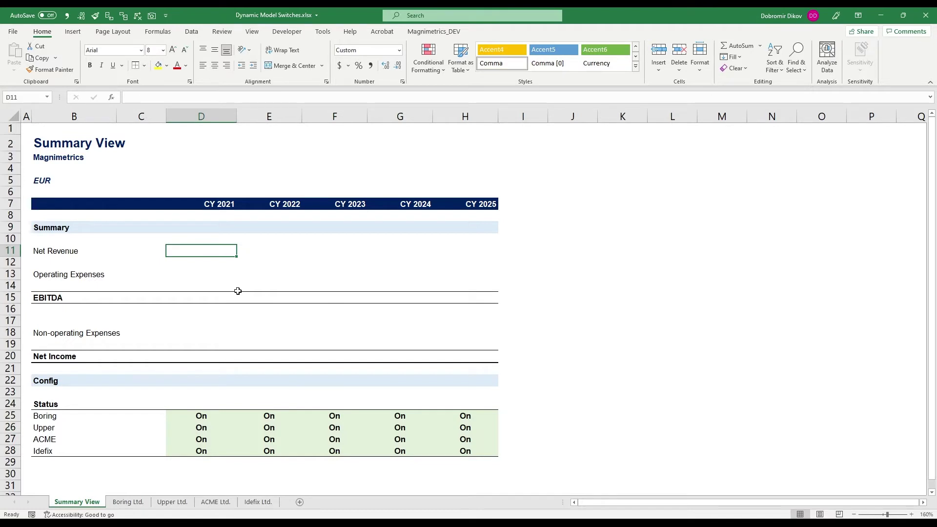
# In D11, start =IF(D$25="On",'Boring Ltd.'!D9,0)+IF( for Boring's CY 2021 revenue
pyautogui.write('=')
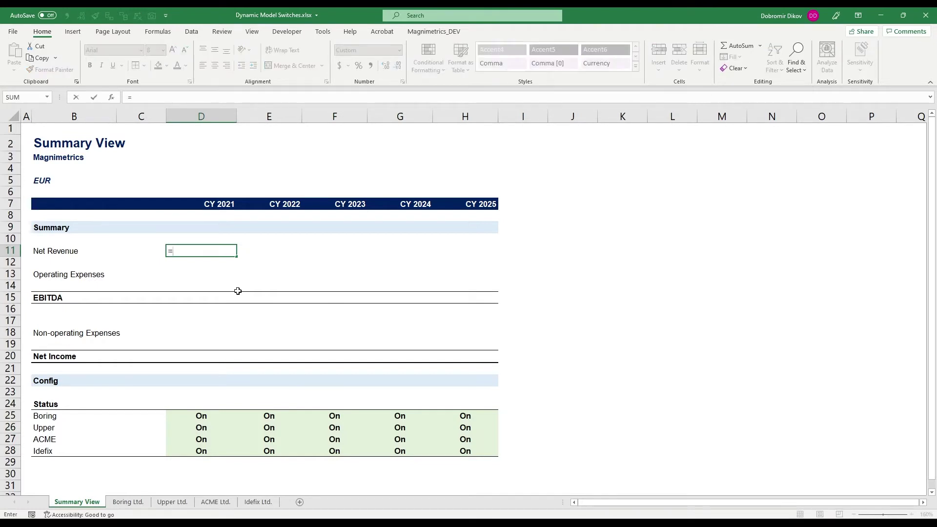
pyautogui.write('IF(')
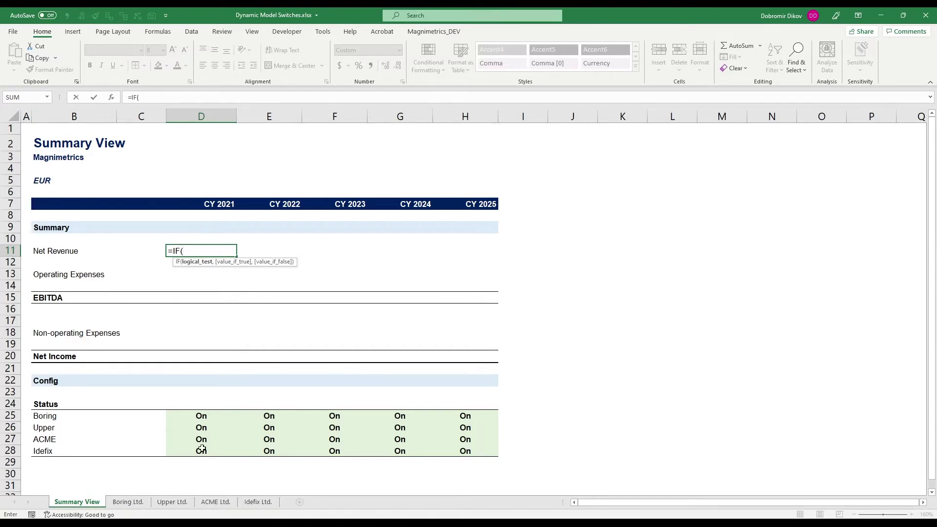
pyautogui.click(196, 415)
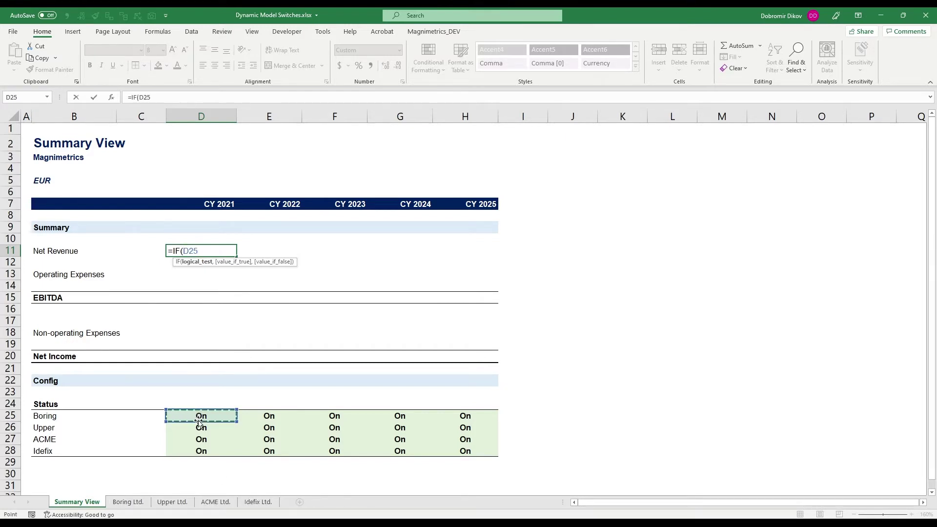
pyautogui.press('F4')
pyautogui.press('F4')
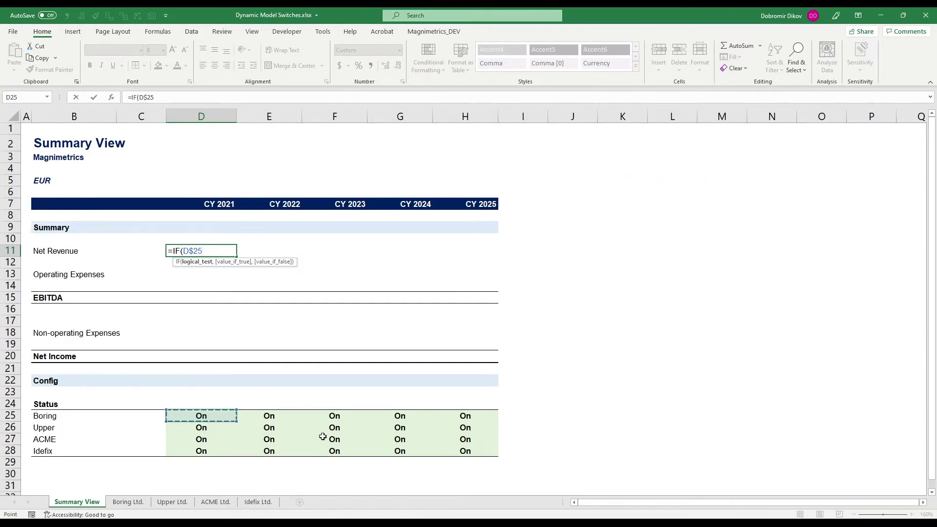
pyautogui.write('="On",')
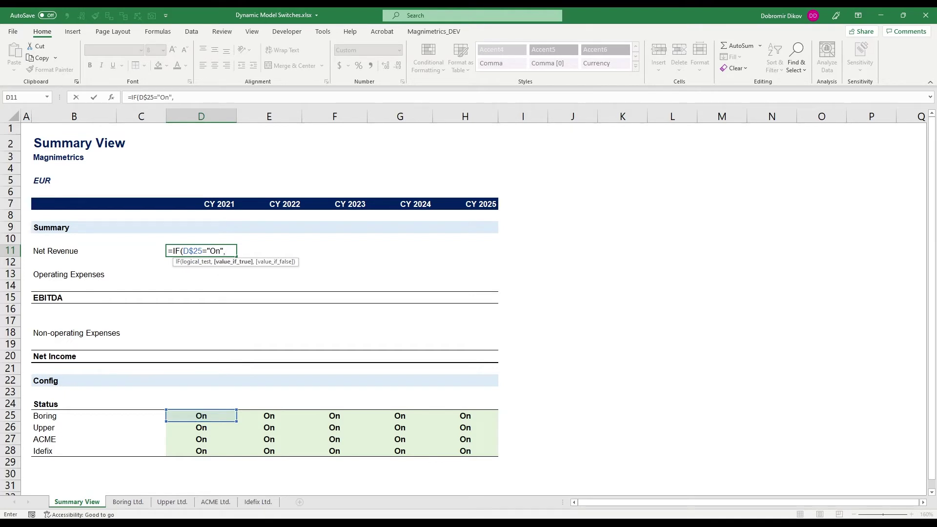
pyautogui.click(128, 502)
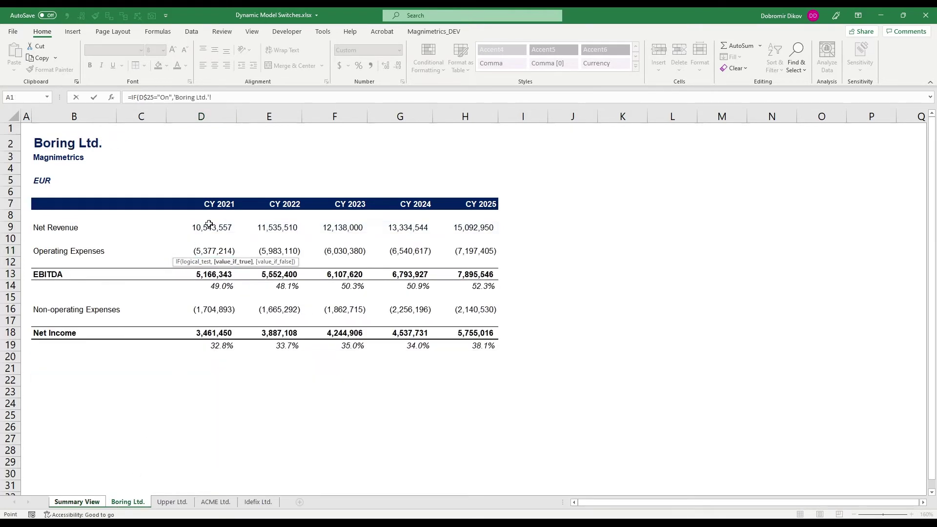
pyautogui.click(211, 228)
pyautogui.write(',0)')
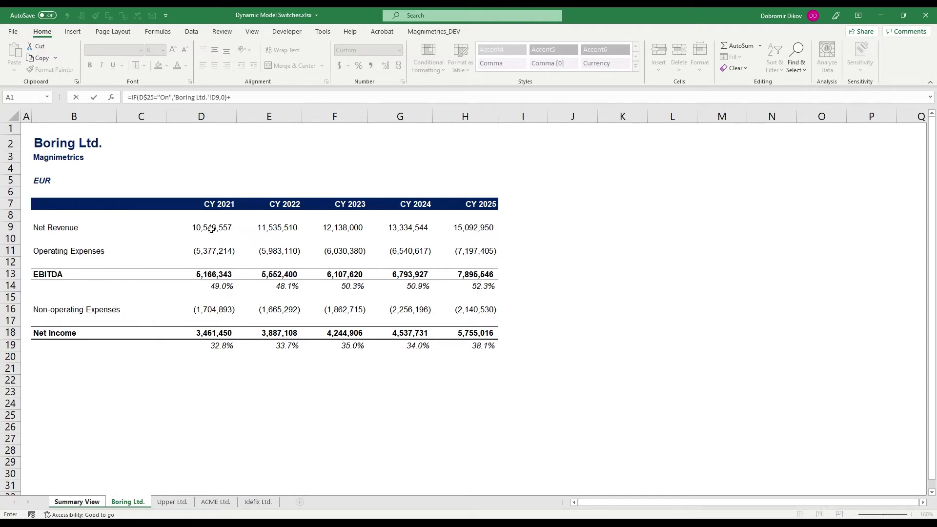
pyautogui.write('+IF(')
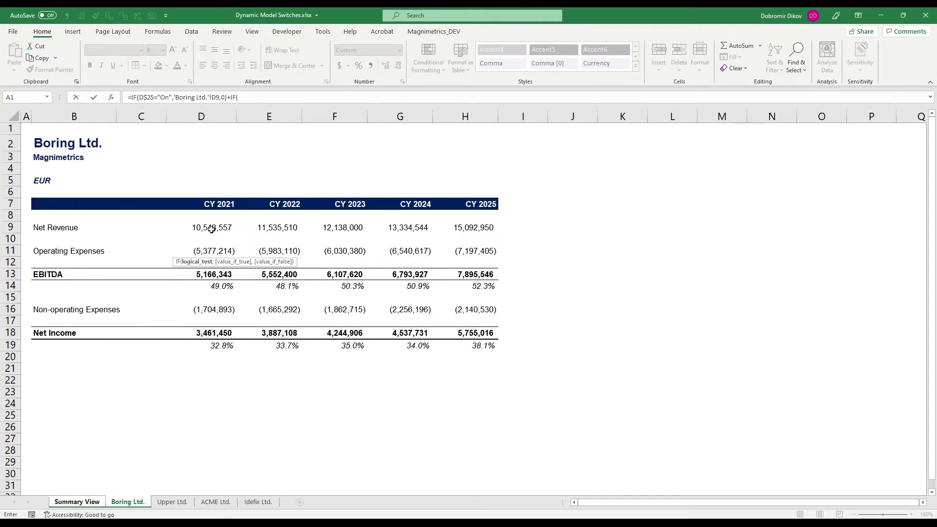
pyautogui.click(97, 506)
# Extend the D11 formula with Upper's term D$26="On",'Upper Ltd.'!D9,0)
pyautogui.click(207, 430)
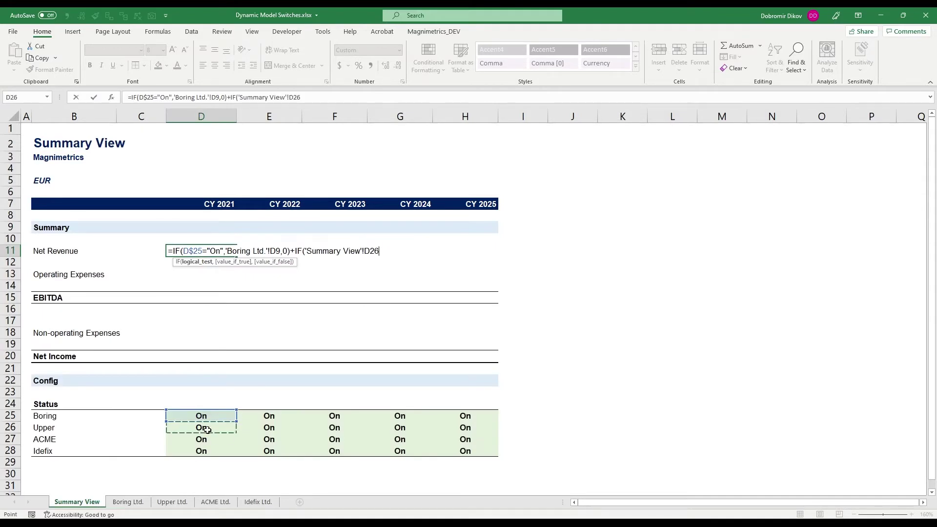
pyautogui.press('F4')
pyautogui.press('F4')
pyautogui.write('=')
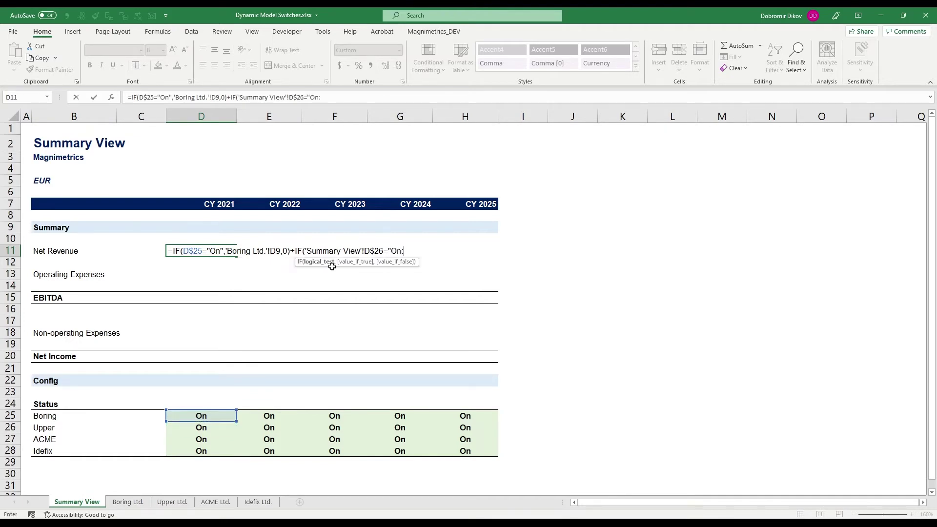
pyautogui.write('"On",')
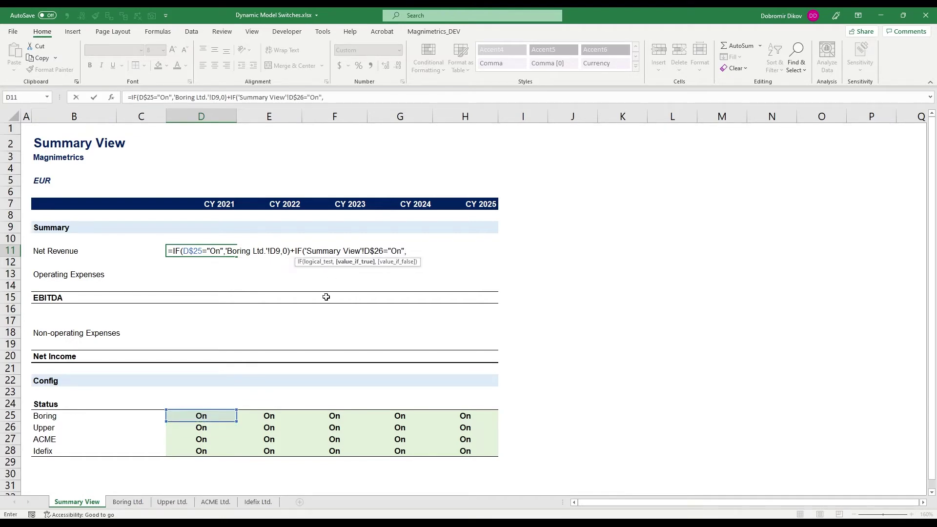
pyautogui.click(183, 504)
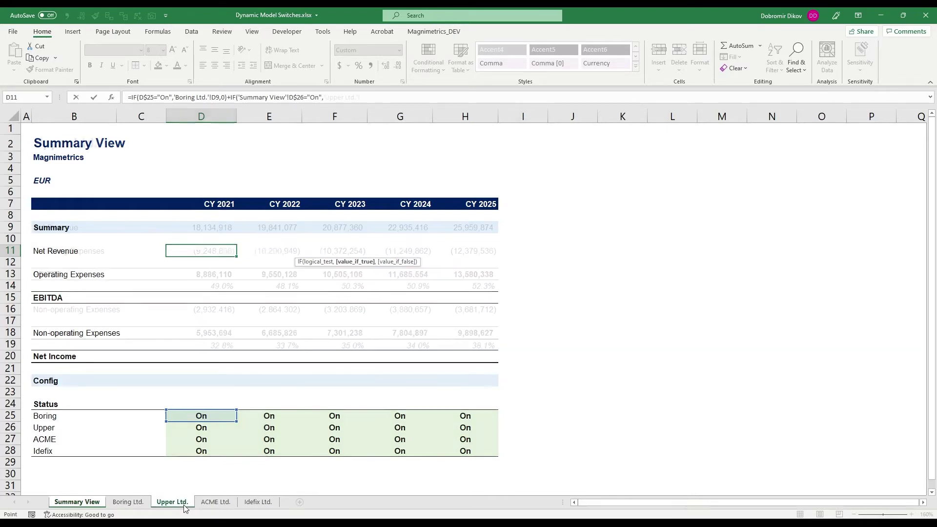
pyautogui.click(217, 229)
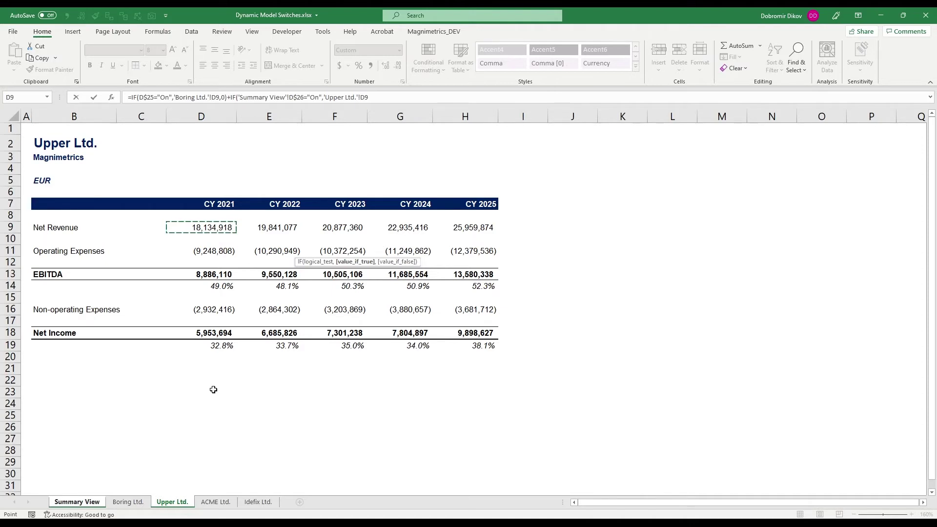
pyautogui.write(',0)+')
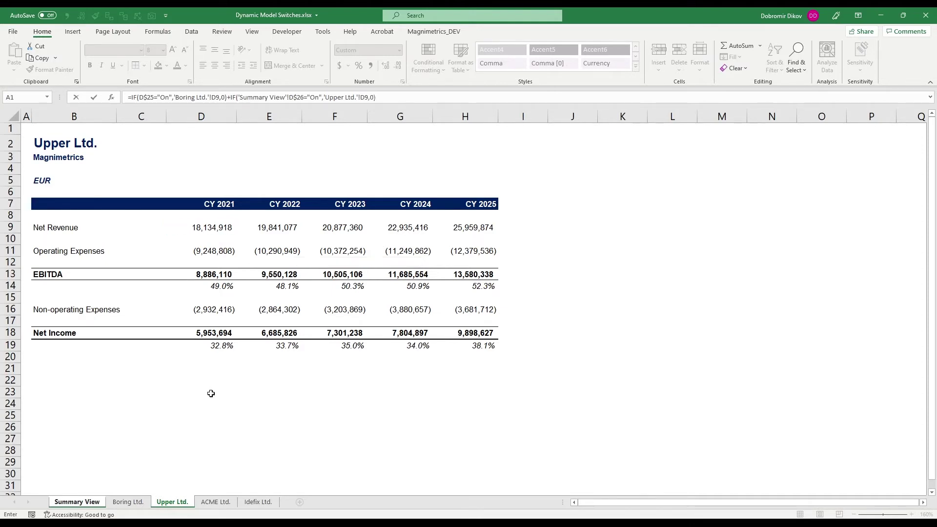
# Add ACME's term IF(D$27="On",'ACME Ltd.'!D9,0) to D11 and begin a fourth IF
pyautogui.click(82, 501)
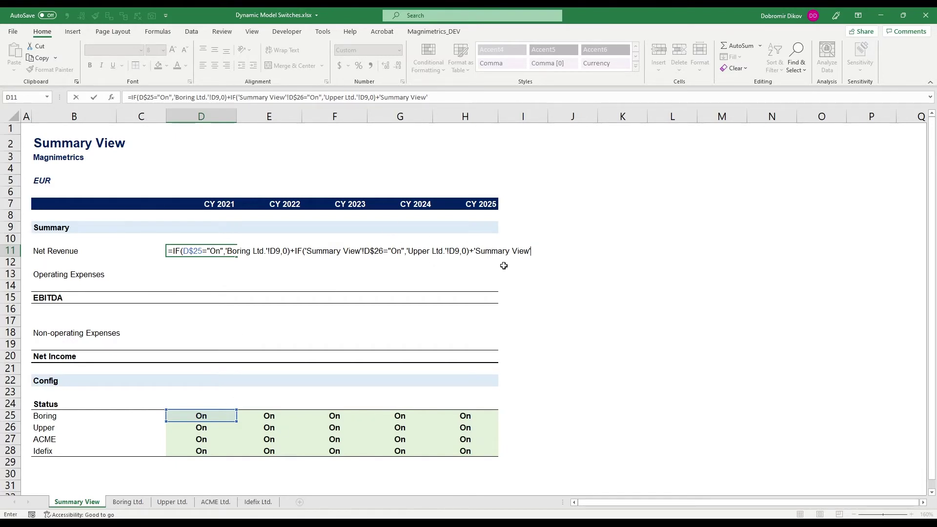
pyautogui.press('BackSpace')
pyautogui.press('BackSpace')
pyautogui.press('BackSpace')
pyautogui.press('BackSpace')
pyautogui.press('BackSpace')
pyautogui.press('BackSpace')
pyautogui.press('BackSpace')
pyautogui.press('BackSpace')
pyautogui.press('BackSpace')
pyautogui.press('BackSpace')
pyautogui.press('BackSpace')
pyautogui.press('BackSpace')
pyautogui.press('BackSpace')
pyautogui.press('BackSpace')
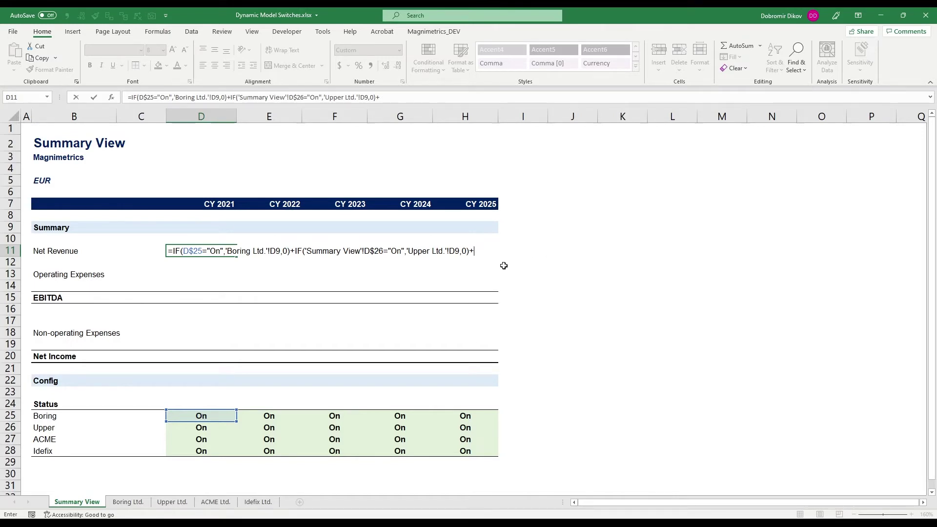
pyautogui.write('IF(')
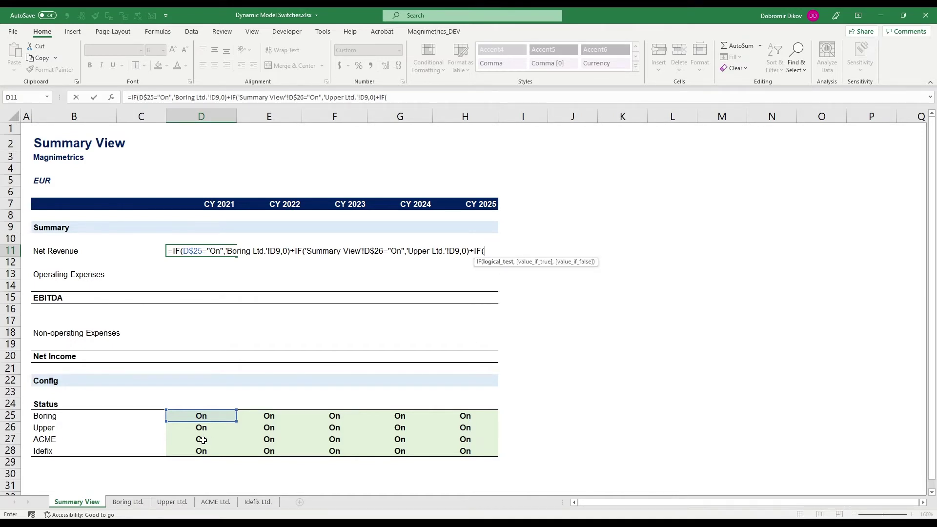
pyautogui.click(203, 440)
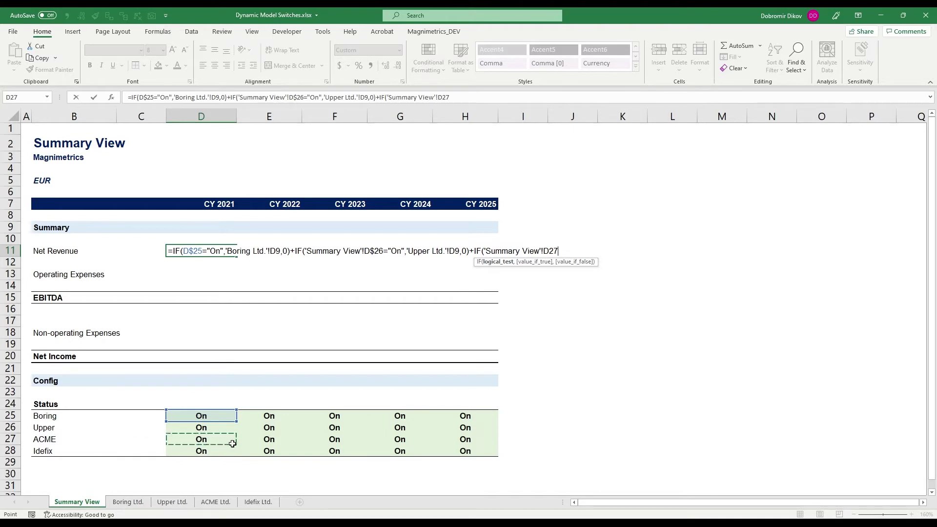
pyautogui.press('F4')
pyautogui.press('F4')
pyautogui.write('=')
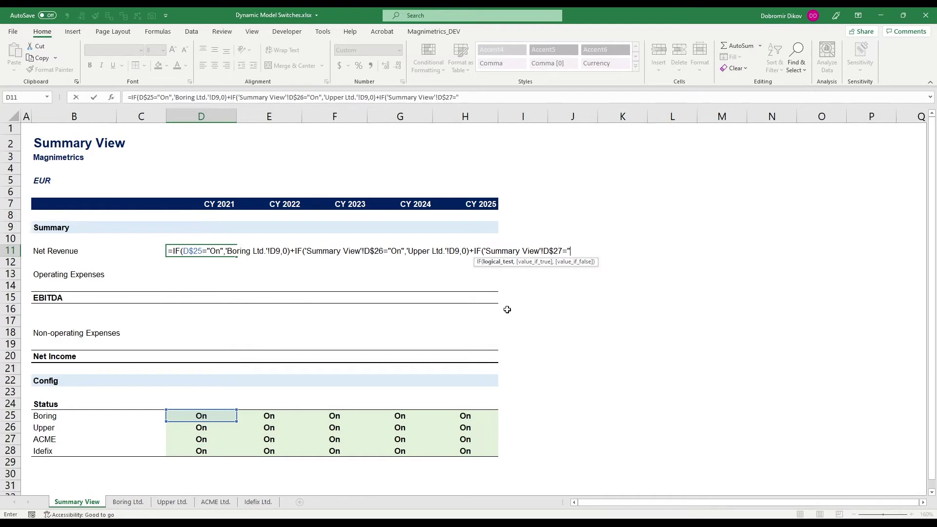
pyautogui.write('"On",')
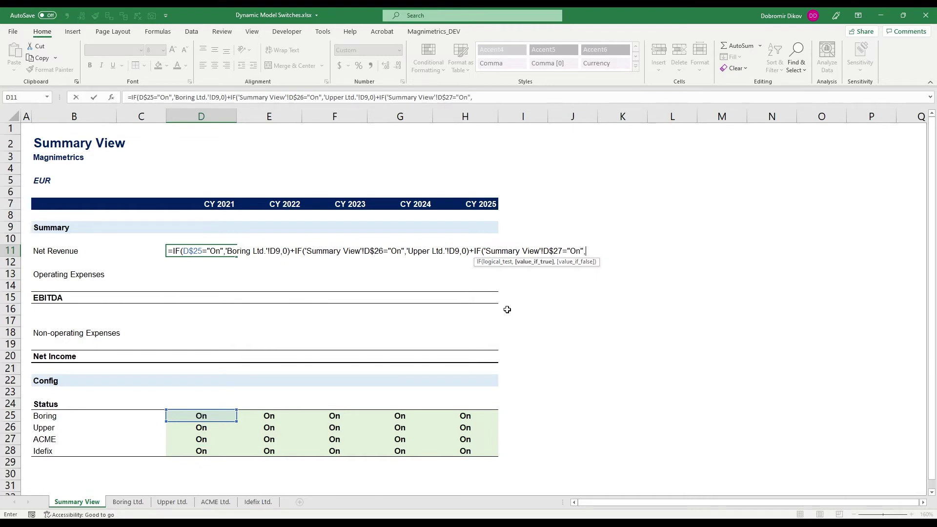
pyautogui.click(209, 503)
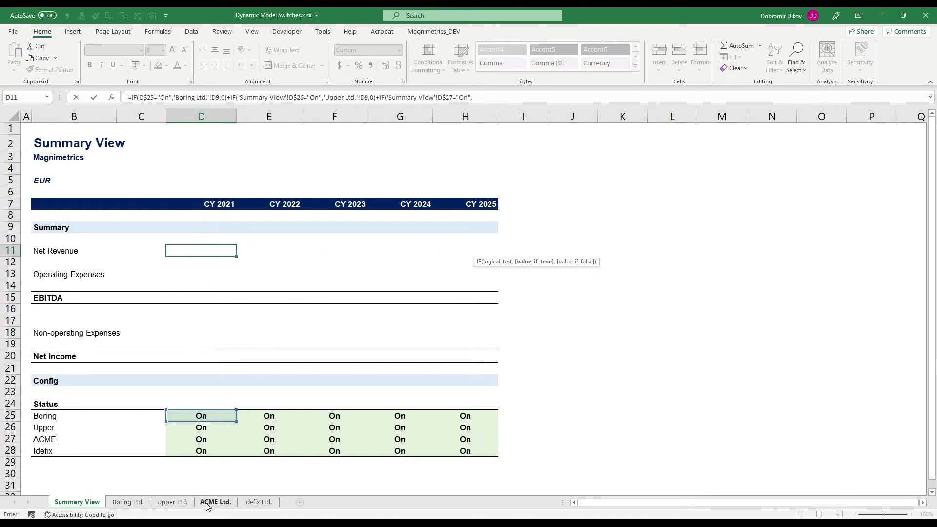
pyautogui.click(224, 229)
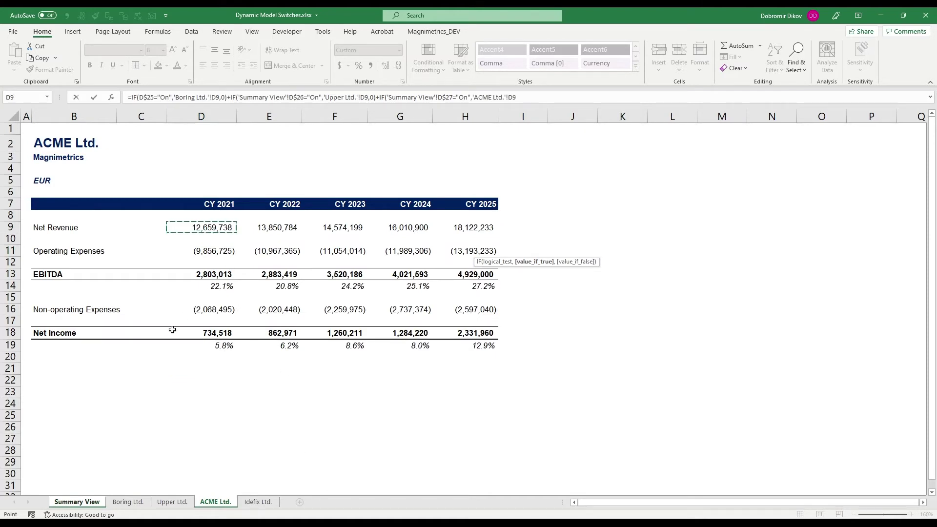
pyautogui.write(',')
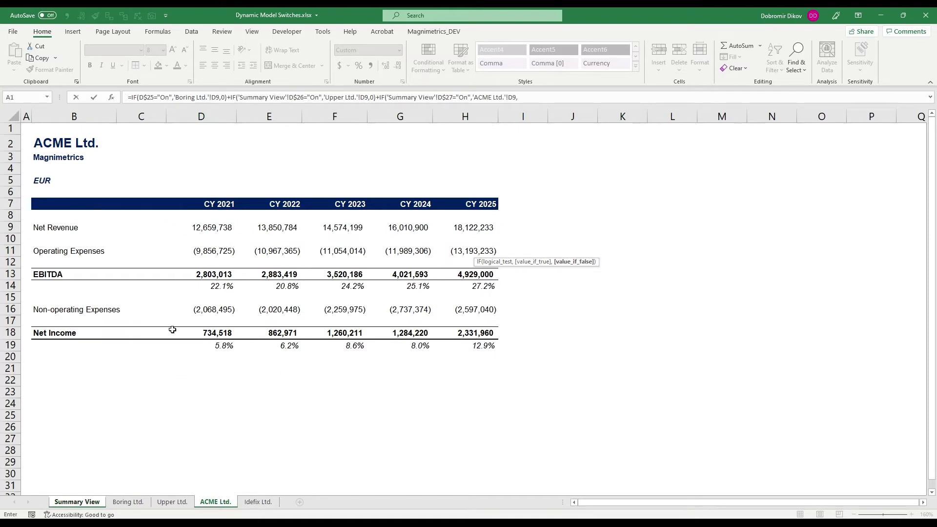
pyautogui.write('0)')
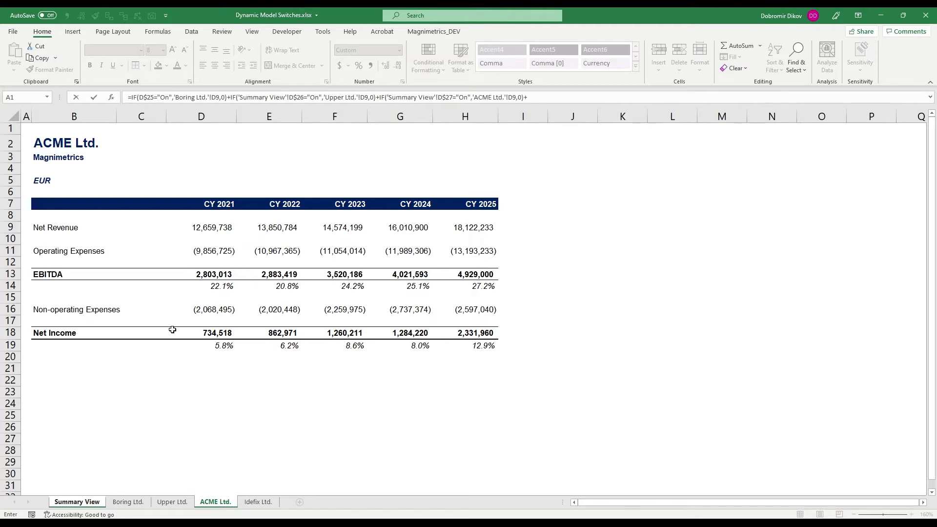
pyautogui.write('+if')
pyautogui.press('Tab')
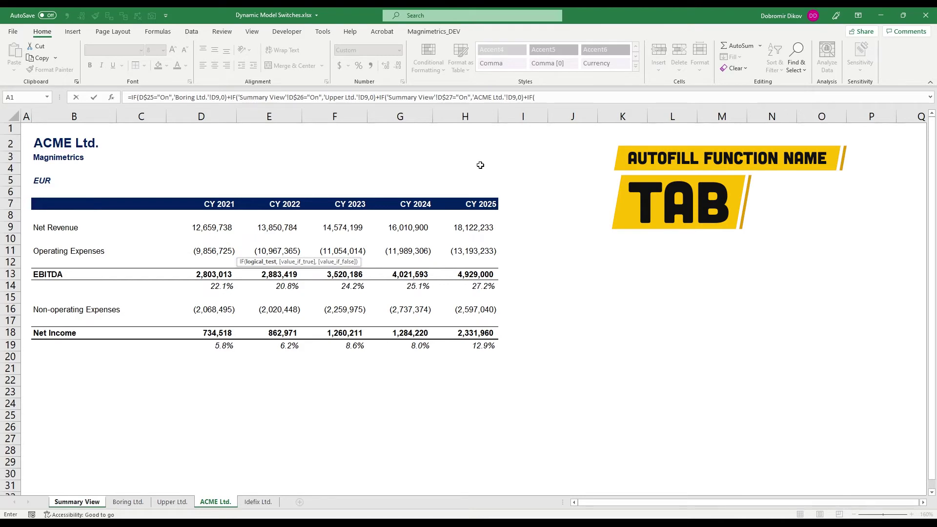
# Complete D11's Net Revenue formula with the Idefix term: switch D$28 = "On", Idefix Ltd. D9, else 0
pyautogui.click(77, 503)
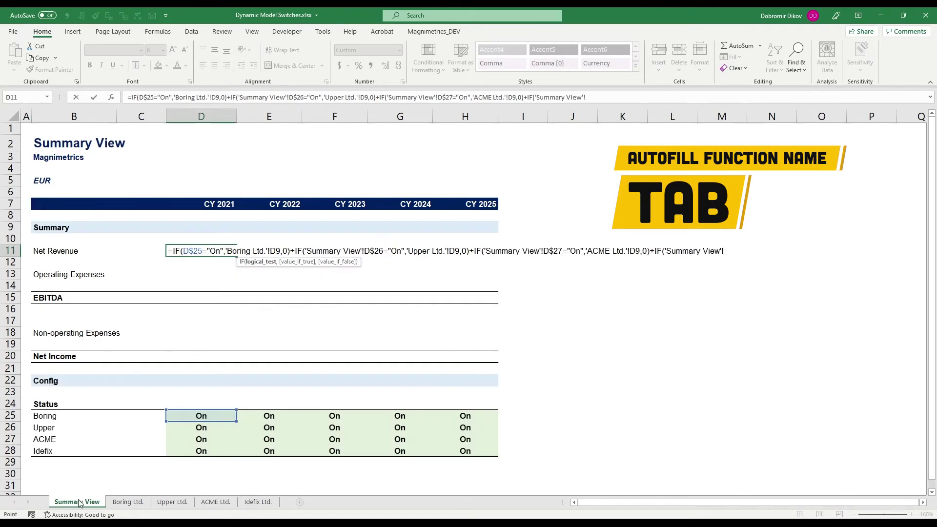
pyautogui.click(195, 450)
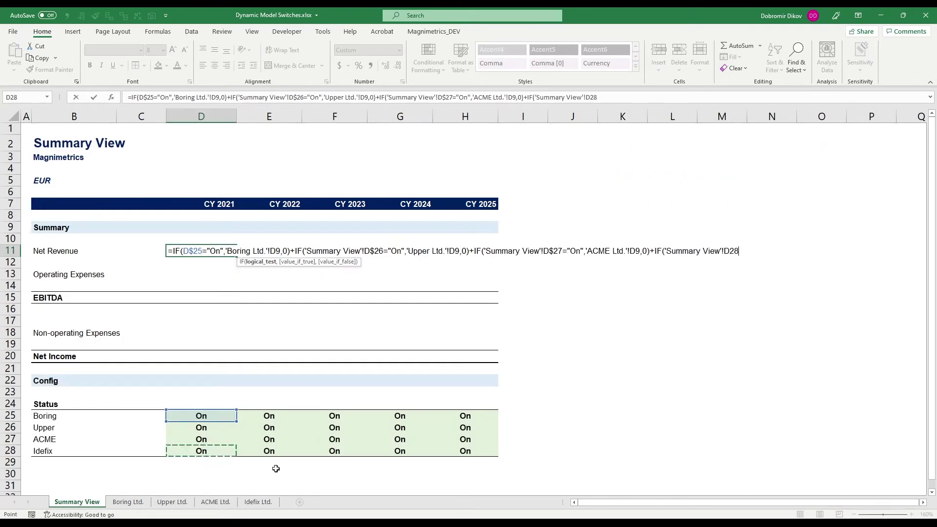
pyautogui.write('=')
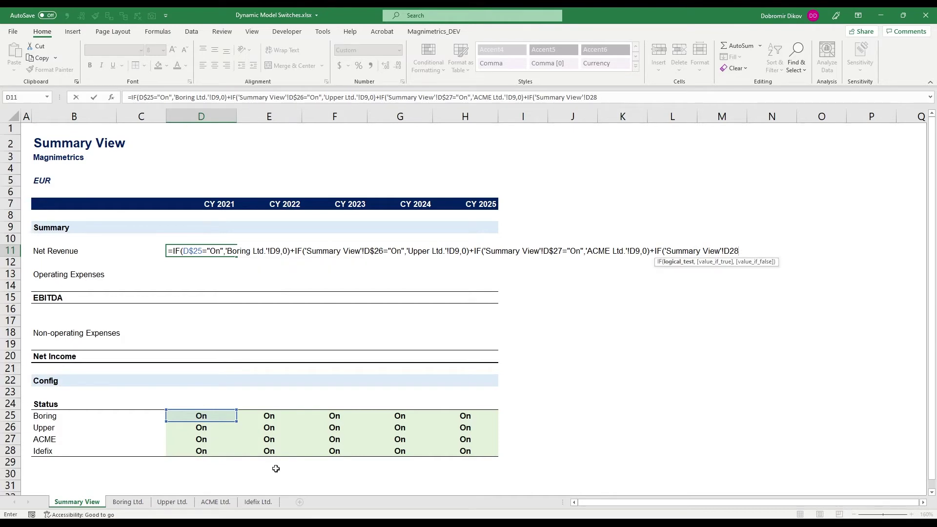
pyautogui.press('F4')
pyautogui.press('F4')
pyautogui.write(',')
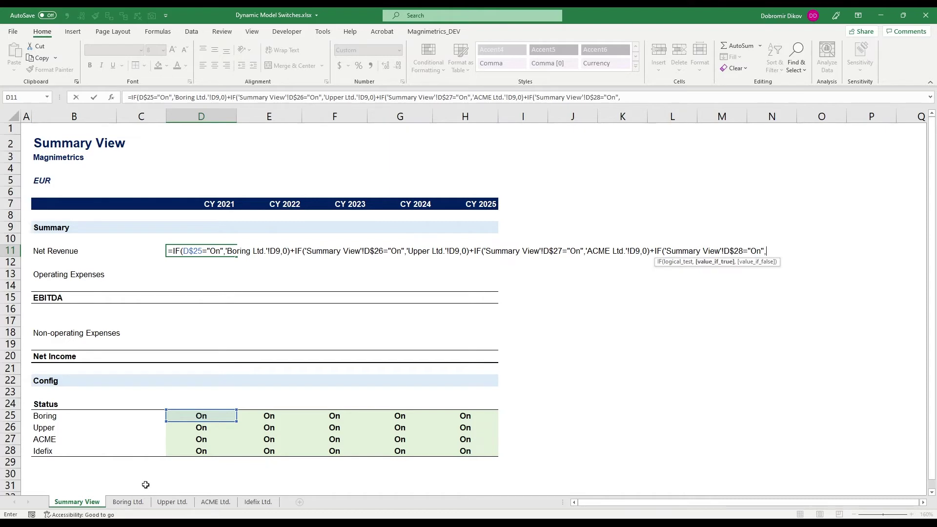
pyautogui.click(257, 501)
pyautogui.click(215, 228)
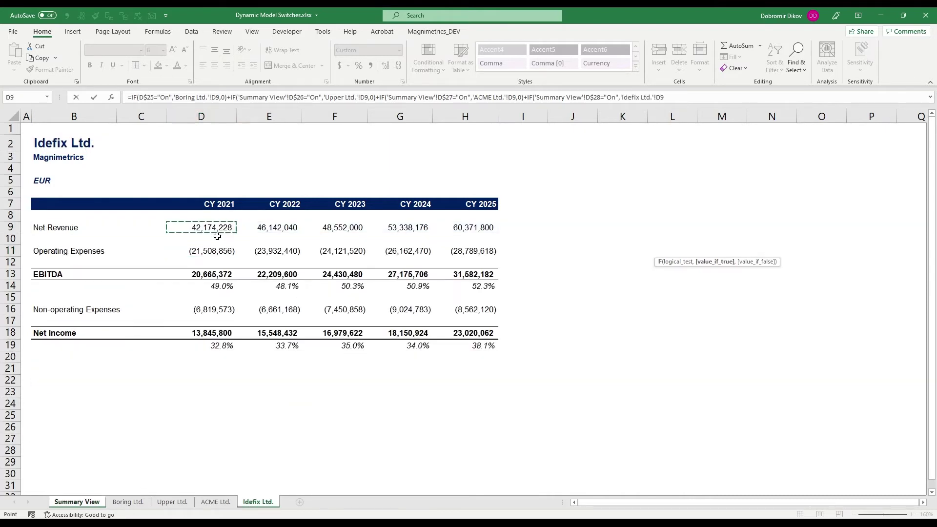
pyautogui.write(',0)')
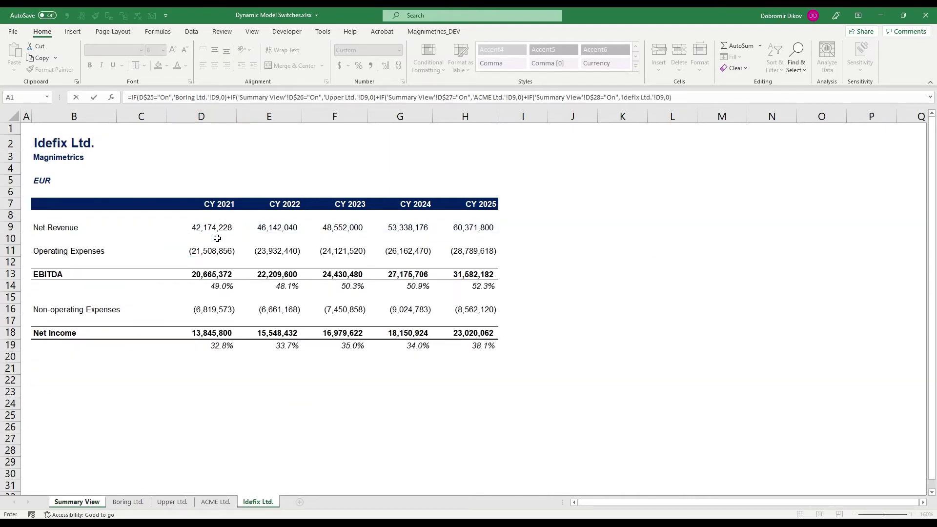
pyautogui.press('Return')
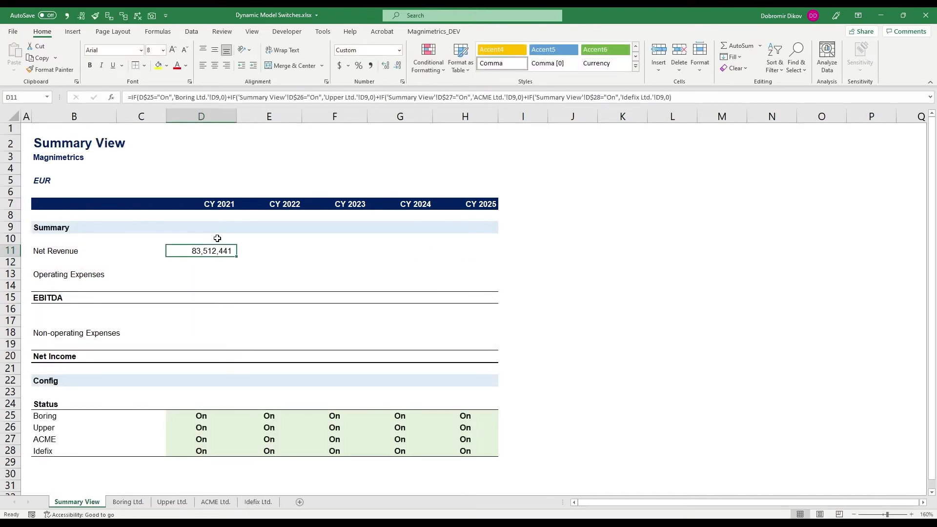
# Fill the Net Revenue formula from D11 across to H11 and check each year's formula
pyautogui.hotkey('shift', 'Right')
pyautogui.hotkey('shift', 'Right')
pyautogui.hotkey('shift', 'Right')
pyautogui.hotkey('shift', 'Right')
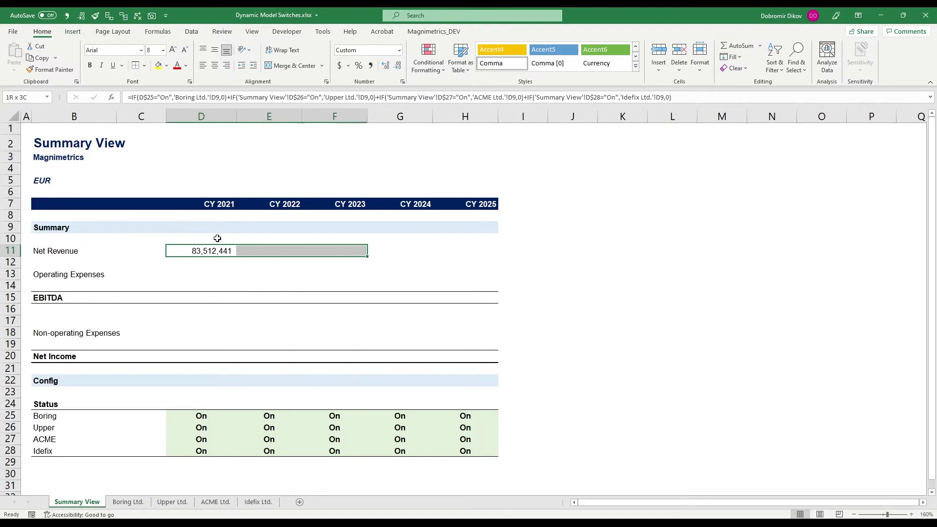
pyautogui.hotkey('ctrl', 'r')
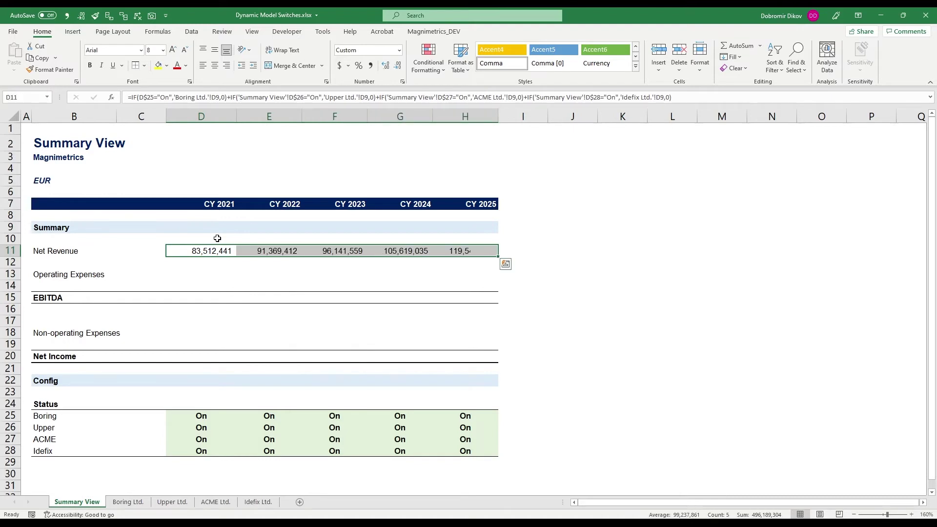
pyautogui.press('Right')
pyautogui.press('Right')
pyautogui.press('Right')
pyautogui.press('Right')
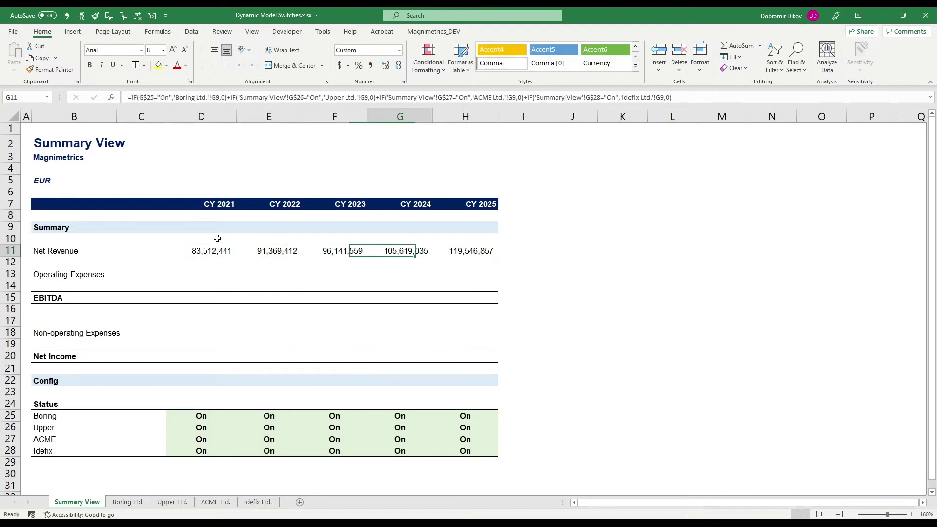
pyautogui.press('Left')
pyautogui.press('Left')
pyautogui.press('Left')
pyautogui.press('Left')
pyautogui.press('Right')
pyautogui.press('Right')
pyautogui.press('Right')
pyautogui.press('Right')
pyautogui.press('Left')
pyautogui.press('Left')
pyautogui.press('Left')
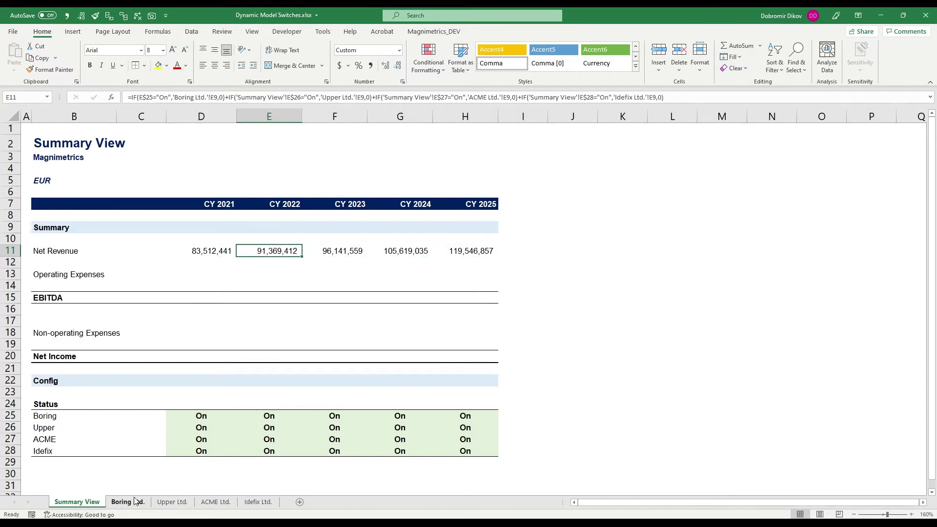
pyautogui.press('Right')
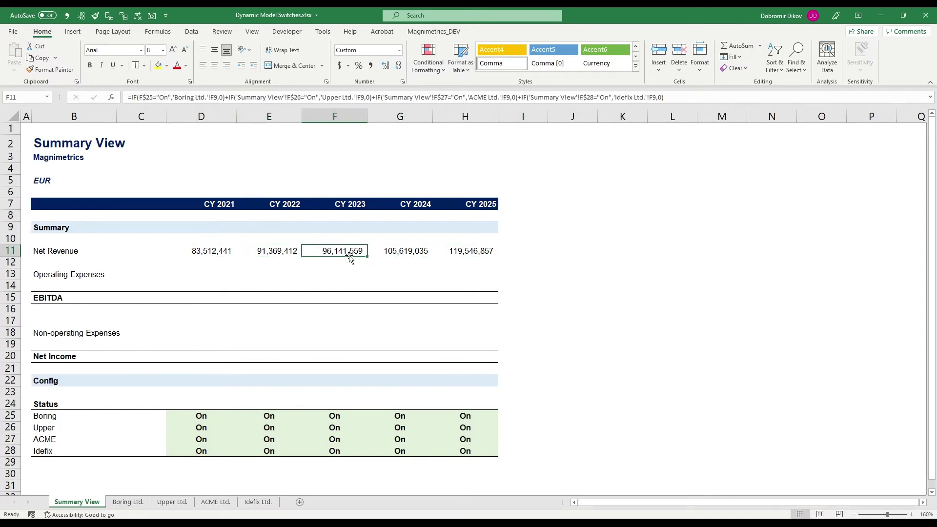
# In F12, enter a temporary check summing F9 from the Boring, Upper, ACME and Idefix Ltd. sheets
pyautogui.press('Down')
pyautogui.press('Down')
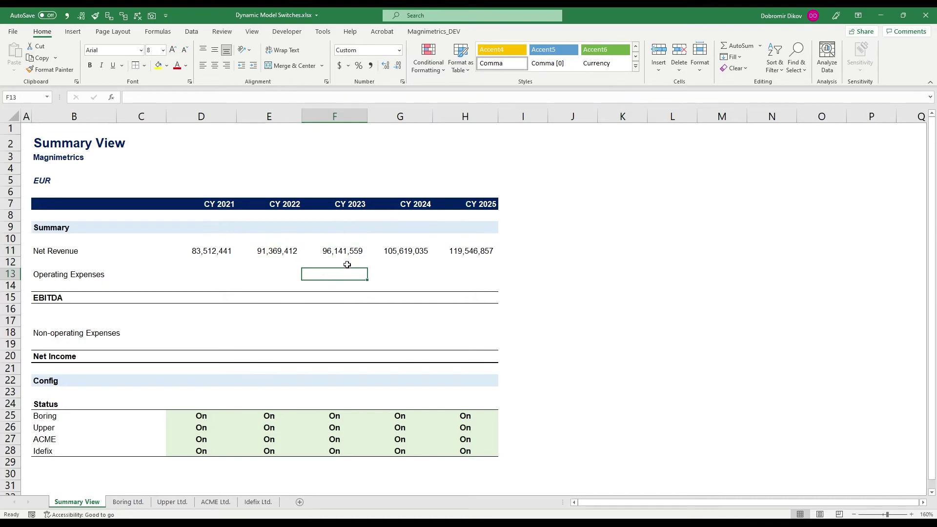
pyautogui.click(346, 264)
pyautogui.write('=')
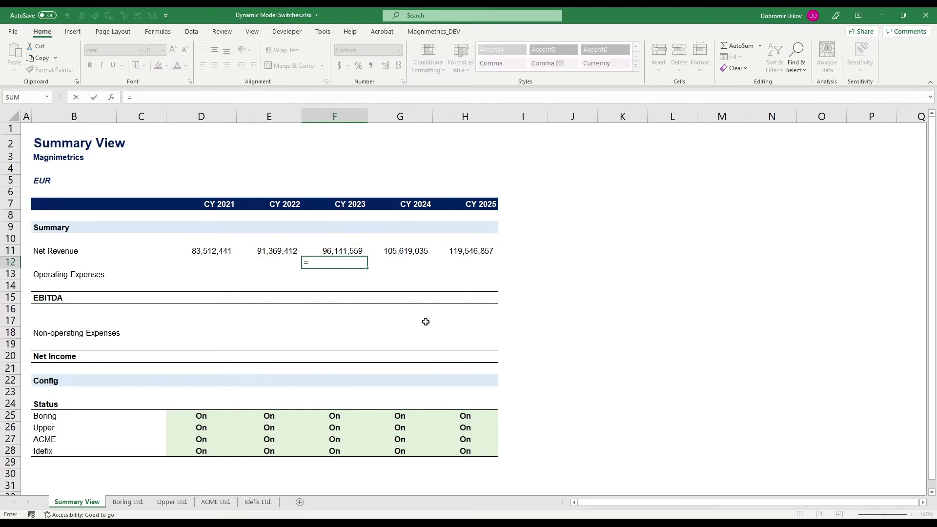
pyautogui.click(126, 502)
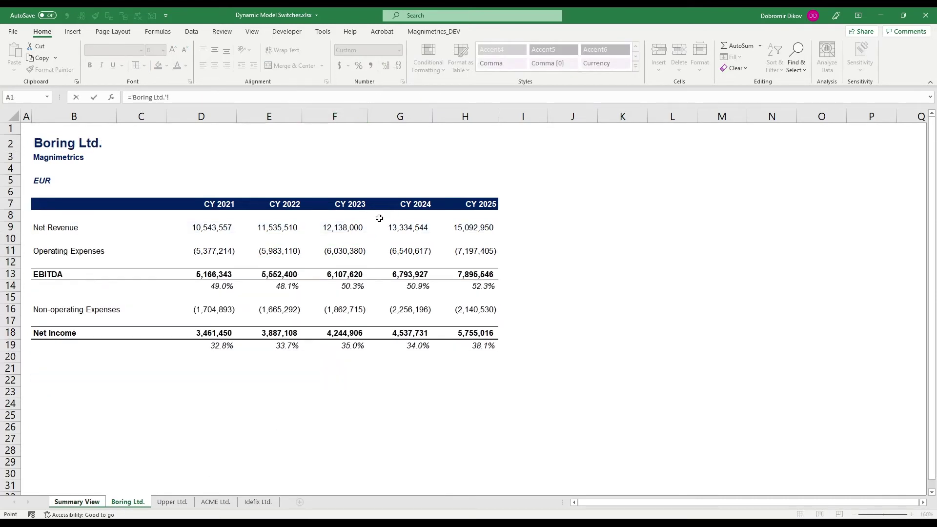
pyautogui.click(353, 232)
pyautogui.write('+')
pyautogui.click(172, 502)
pyautogui.click(344, 228)
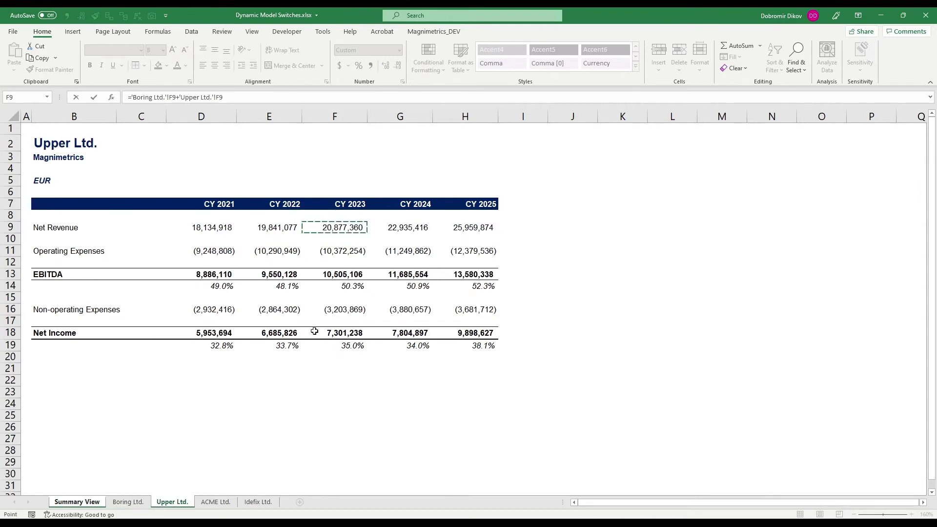
pyautogui.write('+')
pyautogui.click(215, 501)
pyautogui.click(353, 227)
pyautogui.write("+'ACME Ltd.'!F9+")
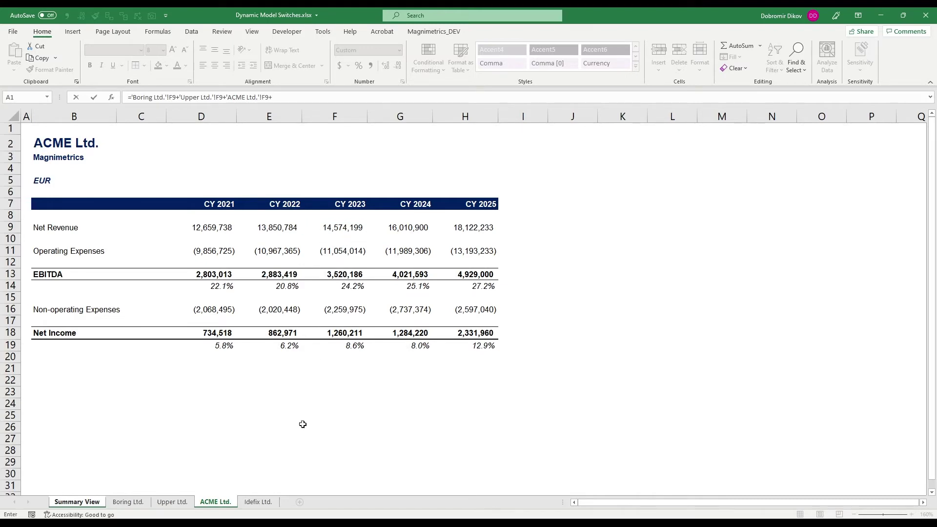
pyautogui.click(258, 502)
pyautogui.click(357, 229)
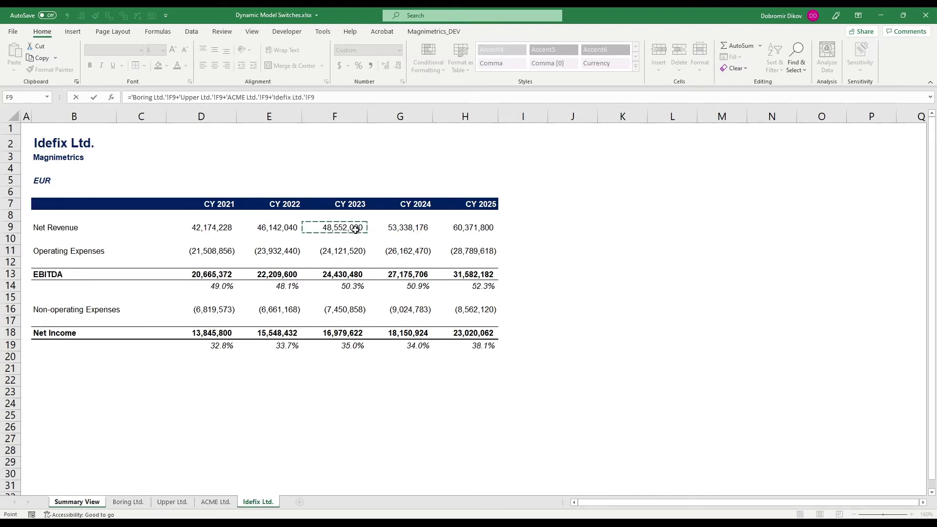
pyautogui.press('Return')
# Copy the check sum across D12:H12 to compare, then clear it and copy the D11 formula
pyautogui.click(357, 262)
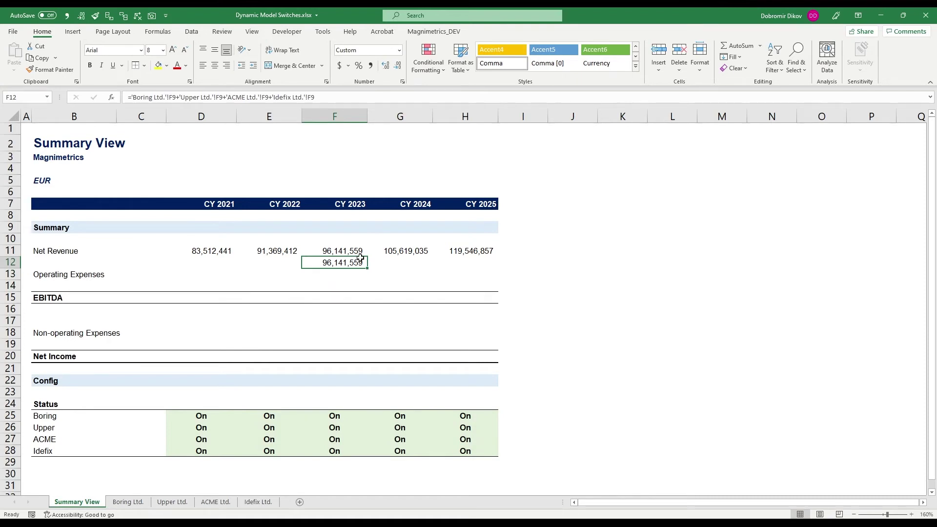
pyautogui.hotkey('ctrl', 'c')
pyautogui.press('Left')
pyautogui.hotkey('ctrl', 'v')
pyautogui.press('Left')
pyautogui.hotkey('ctrl', 'v')
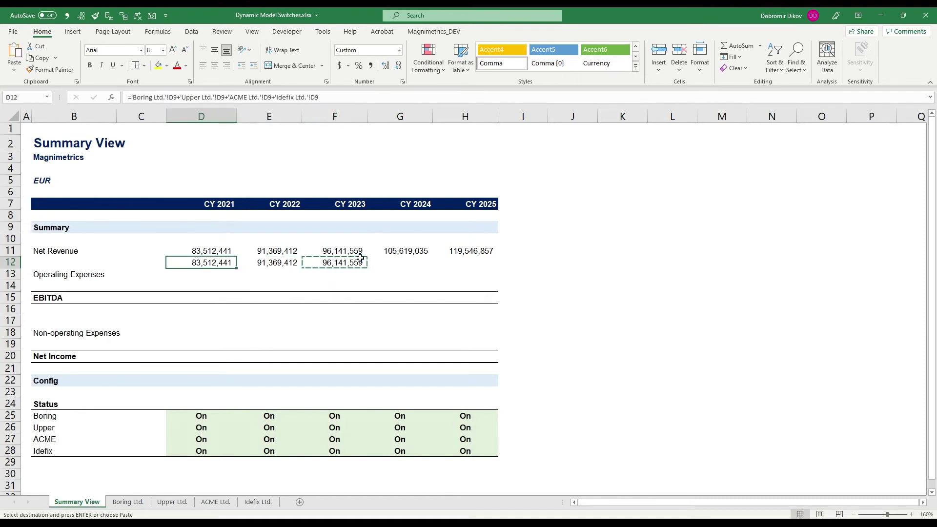
pyautogui.press('Right')
pyautogui.press('Right')
pyautogui.press('Right')
pyautogui.hotkey('ctrl', 'v')
pyautogui.press('Right')
pyautogui.hotkey('ctrl', 'v')
pyautogui.press('Left')
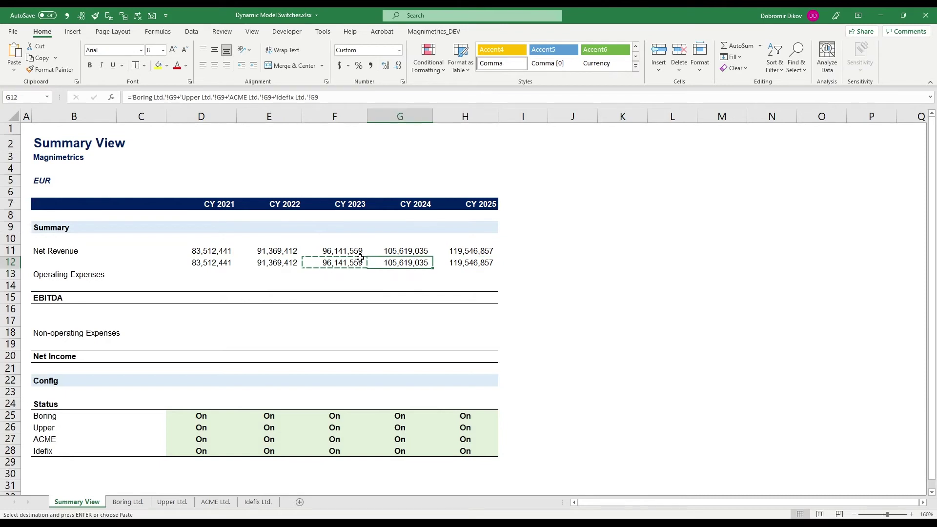
pyautogui.press('Left')
pyautogui.press('Left')
pyautogui.press('Left')
pyautogui.hotkey('ctrl', 'shift', 'Right')
pyautogui.press('Delete')
pyautogui.press('Up')
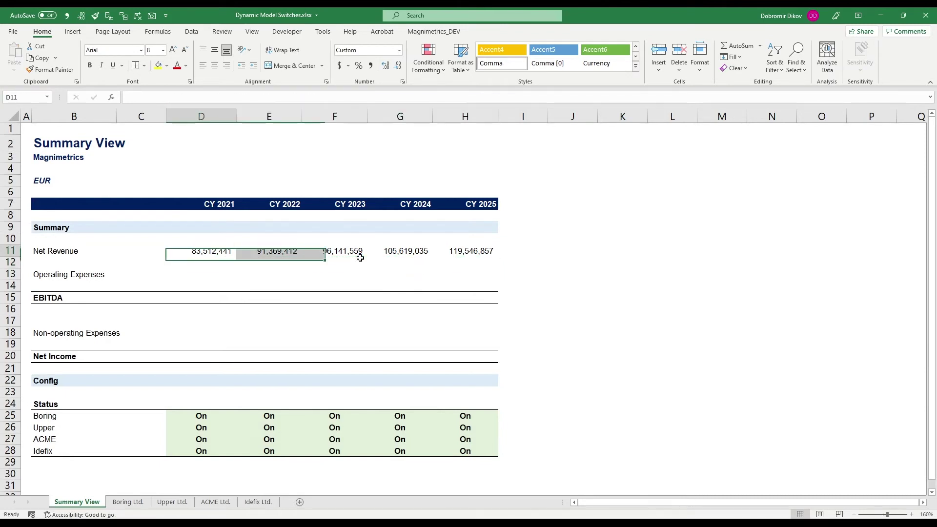
pyautogui.hotkey('ctrl', 'c')
# Paste the switch formula into Operating Expenses across D13:H13
pyautogui.press('Down')
pyautogui.press('Down')
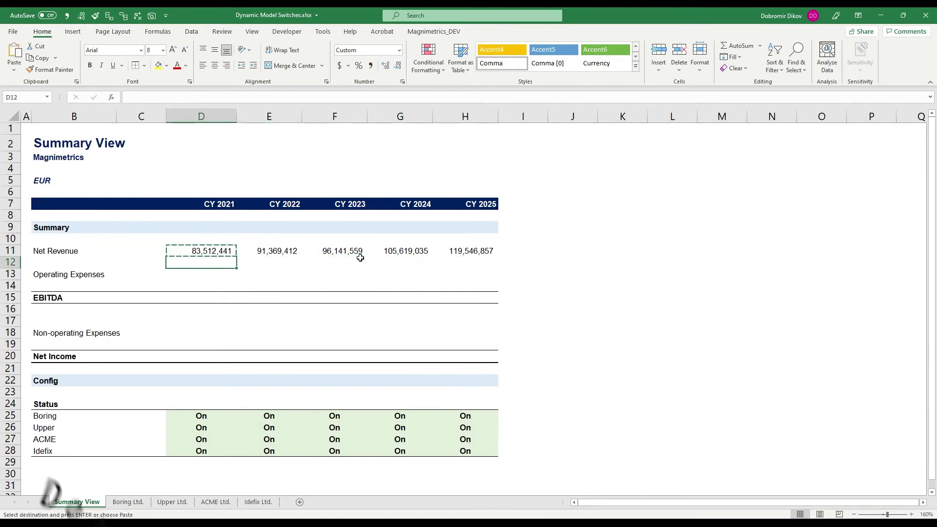
pyautogui.press('Up')
pyautogui.press('Up')
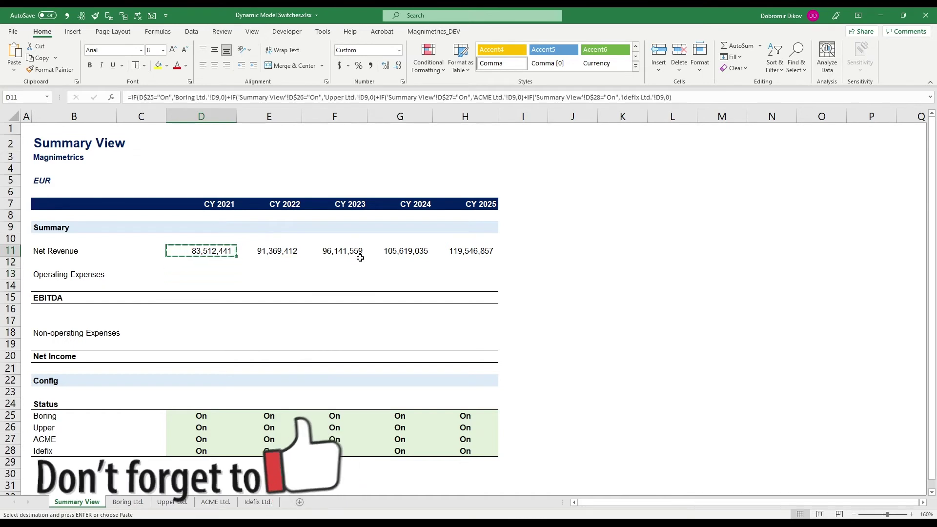
pyautogui.press('Down')
pyautogui.press('Down')
pyautogui.hotkey('ctrl', 'v')
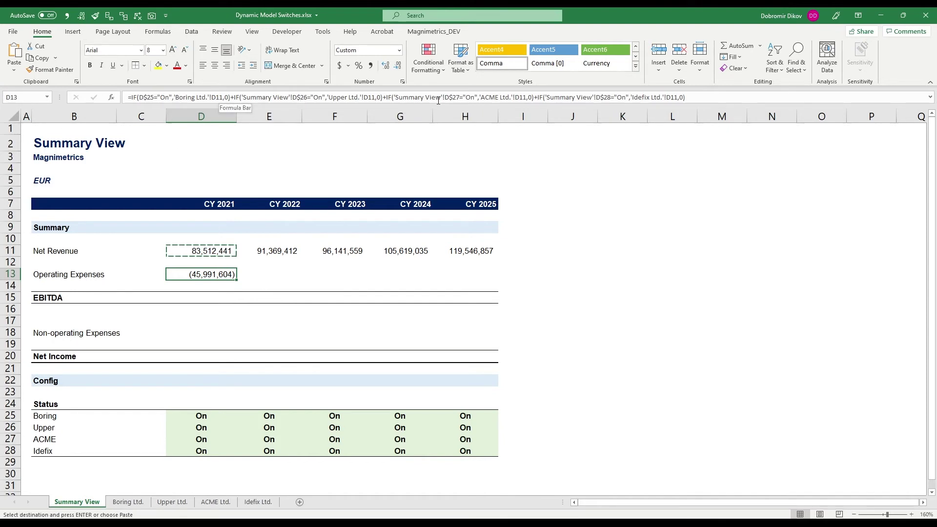
pyautogui.hotkey('shift', 'Right')
pyautogui.hotkey('shift', 'Right')
pyautogui.hotkey('shift', 'Right')
pyautogui.hotkey('shift', 'Right')
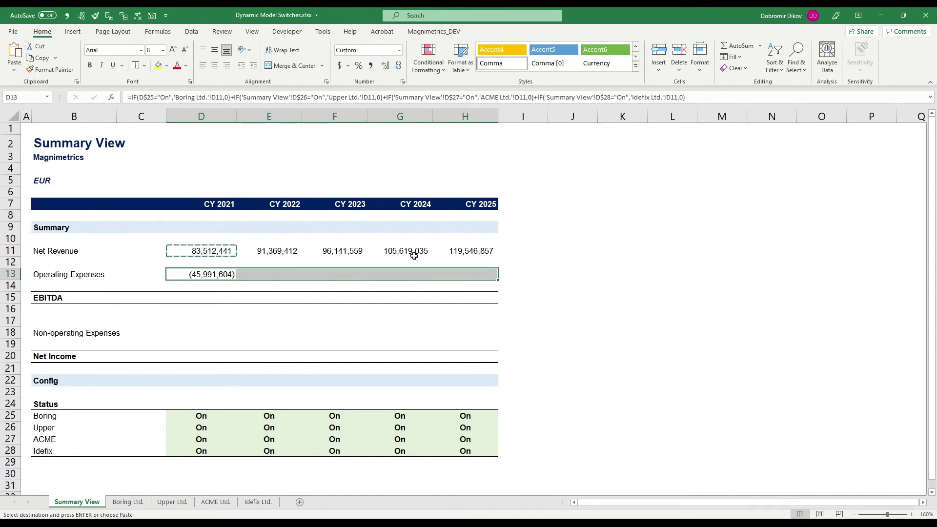
pyautogui.press('Return')
# Enter EBITDA in D15 as the sum of D11:D13 and fill it across to H15
pyautogui.press('Down')
pyautogui.press('Down')
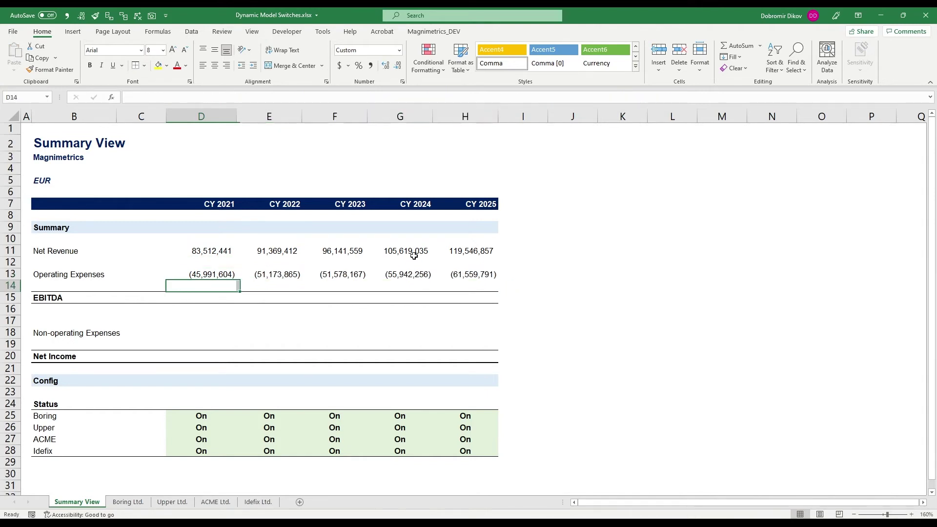
pyautogui.hotkey('alt', '=')
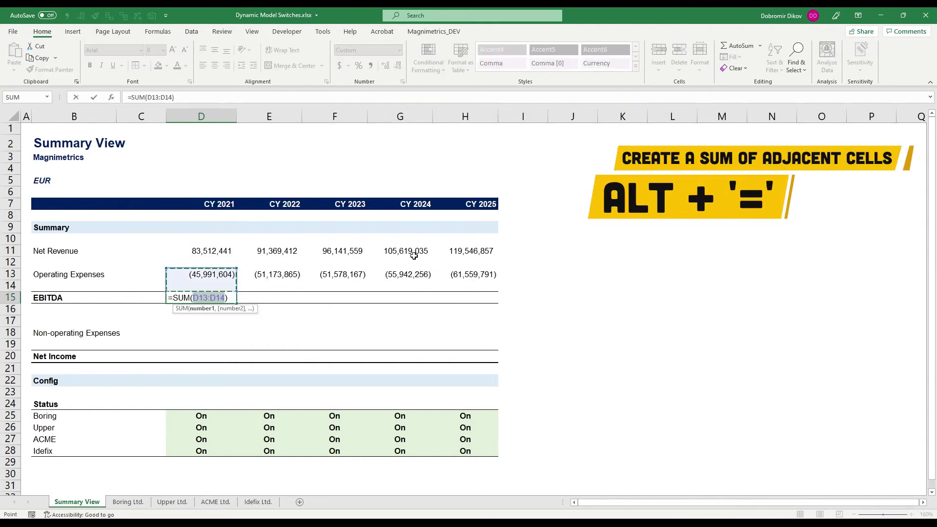
pyautogui.press('Up')
pyautogui.press('Up')
pyautogui.hotkey('shift', 'Down')
pyautogui.hotkey('shift', 'Down')
pyautogui.hotkey('ctrl', 'Return')
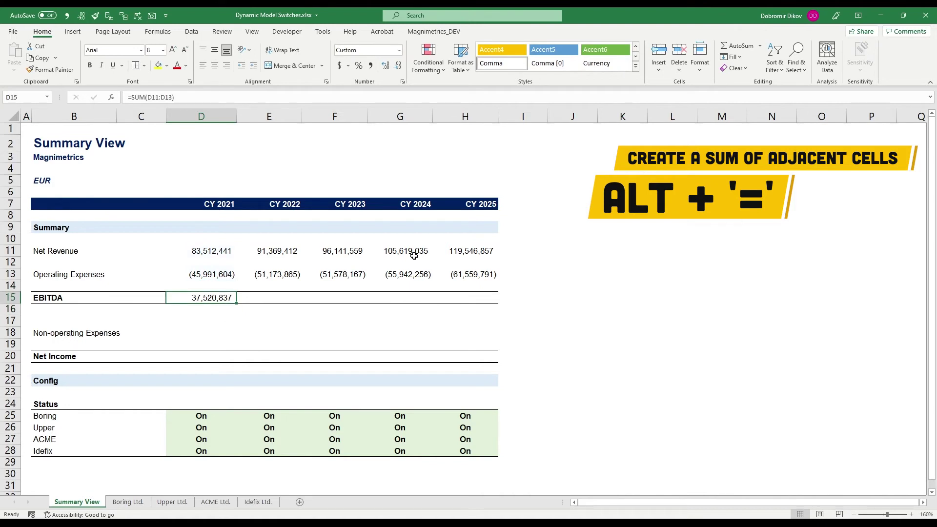
pyautogui.hotkey('shift', 'Right')
pyautogui.hotkey('shift', 'Right')
pyautogui.hotkey('shift', 'Right')
pyautogui.hotkey('shift', 'Right')
pyautogui.hotkey('ctrl', 'r')
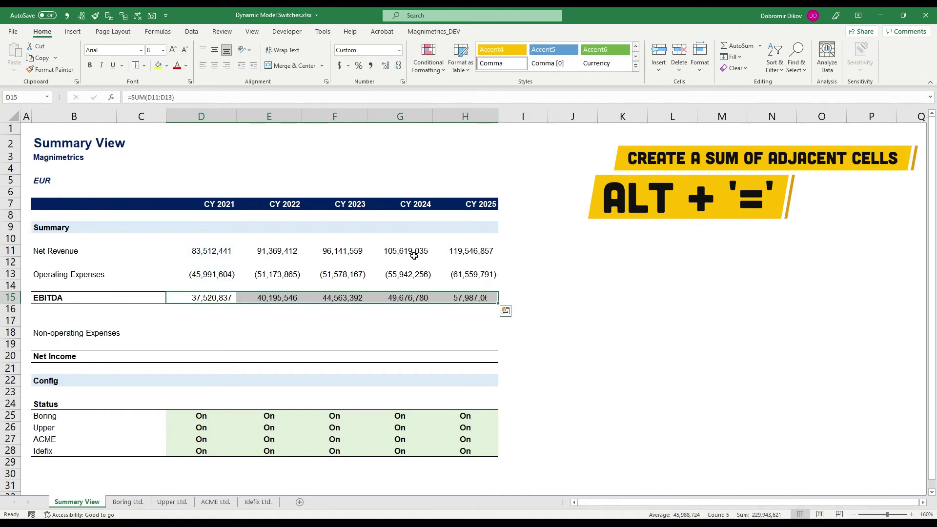
pyautogui.press('Down')
pyautogui.press('Down')
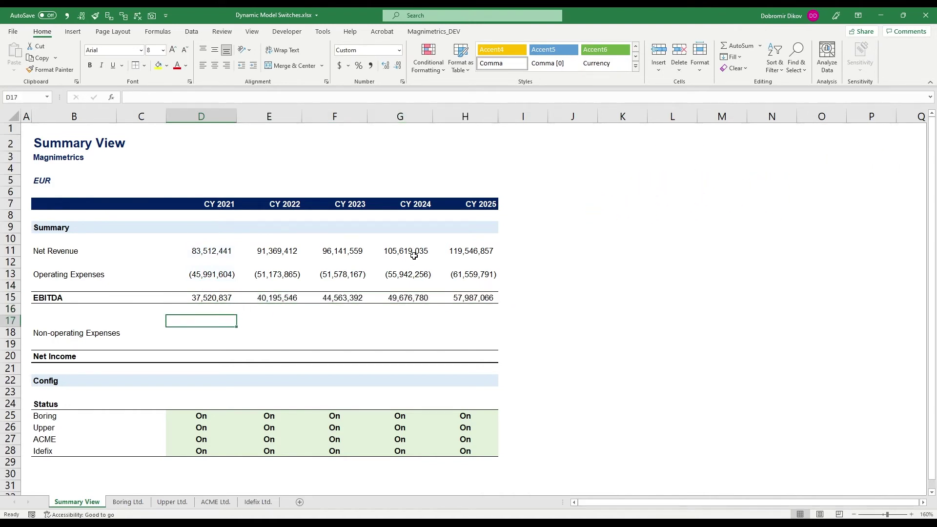
pyautogui.write('=')
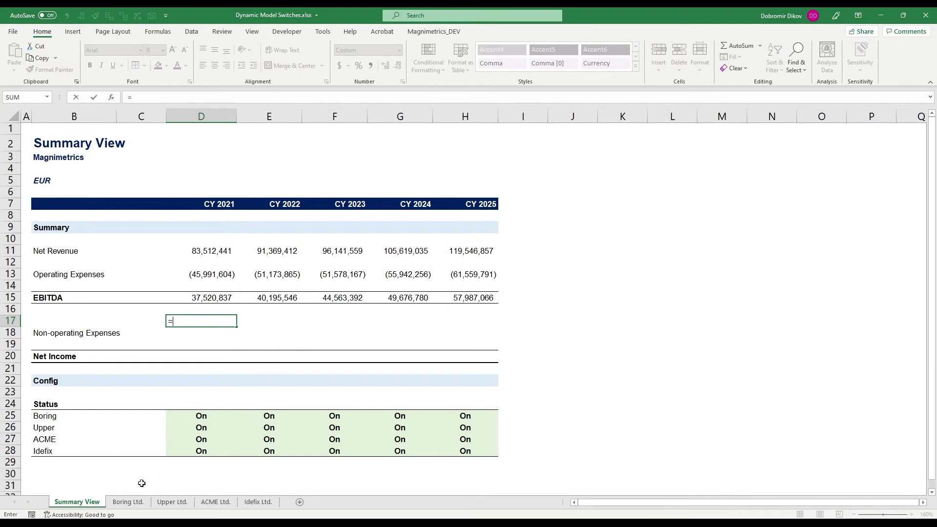
pyautogui.click(125, 503)
pyautogui.click(217, 276)
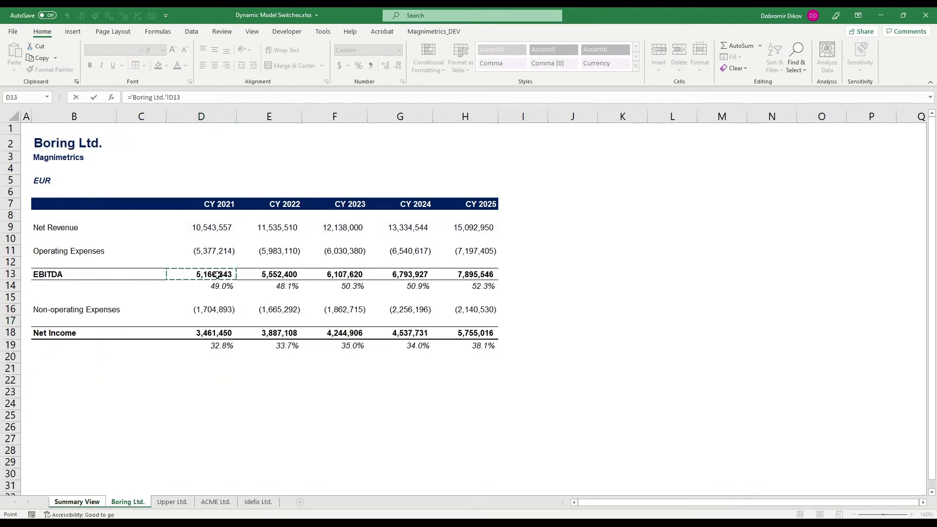
pyautogui.write('+')
pyautogui.click(172, 502)
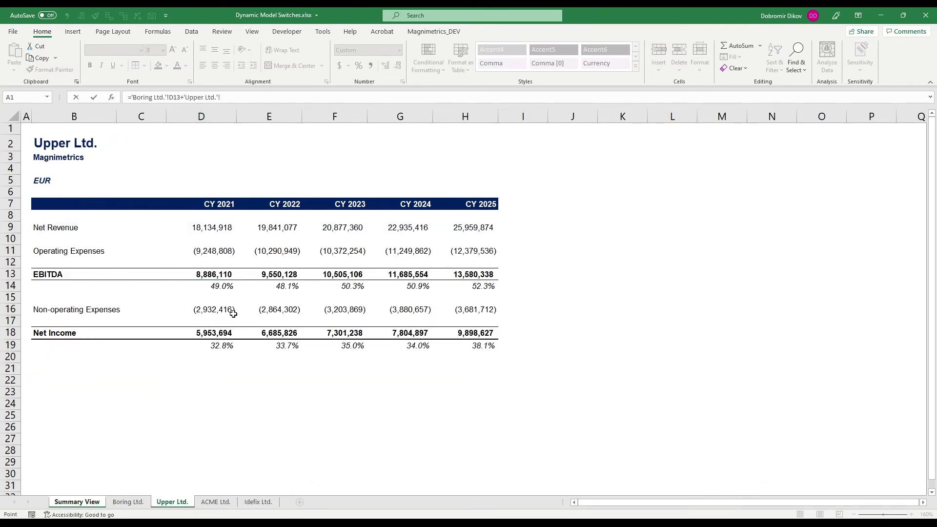
pyautogui.click(223, 272)
pyautogui.write('+')
pyautogui.click(215, 501)
pyautogui.click(225, 275)
pyautogui.write("+'ACME Ltd.'!D13+")
pyautogui.click(258, 501)
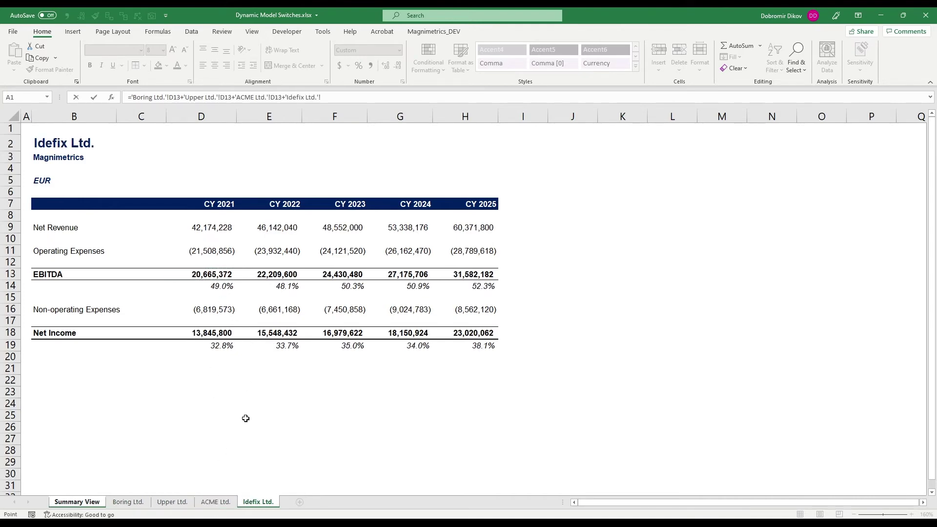
pyautogui.click(223, 275)
pyautogui.press('Return')
pyautogui.press('Up')
pyautogui.hotkey('shift', 'Right')
pyautogui.hotkey('shift', 'Right')
pyautogui.hotkey('shift', 'Right')
pyautogui.hotkey('shift', 'Right')
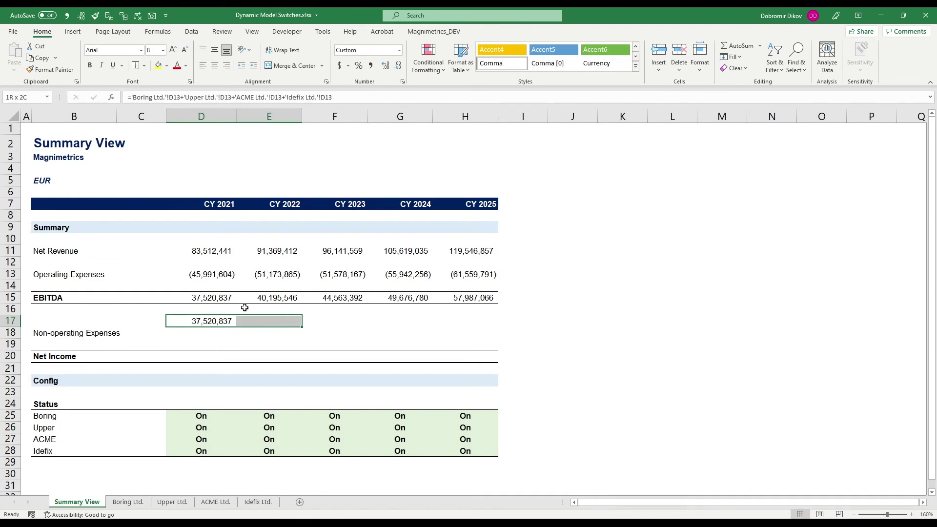
pyautogui.hotkey('ctrl', 'r')
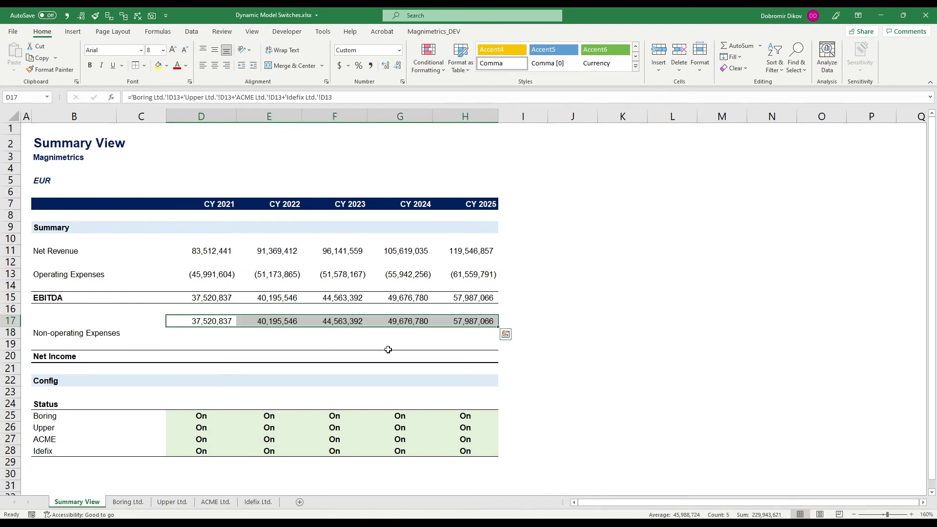
pyautogui.press('Delete')
pyautogui.press('Up')
pyautogui.press('Up')
pyautogui.press('Up')
pyautogui.press('Up')
pyautogui.press('Up')
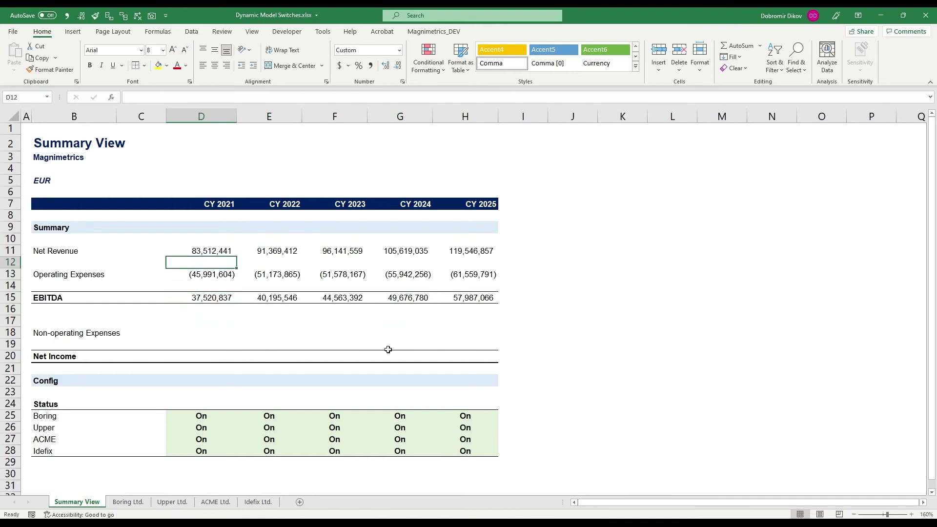
# Copy the Operating Expenses formulas from row 13 into the Non-operating Expenses row 18
pyautogui.press('Down')
pyautogui.hotkey('shift', 'Right')
pyautogui.hotkey('shift', 'Right')
pyautogui.hotkey('shift', 'Right')
pyautogui.hotkey('shift', 'Right')
pyautogui.hotkey('ctrl', 'c')
pyautogui.press('Down')
pyautogui.press('Down')
pyautogui.press('Down')
pyautogui.press('Down')
pyautogui.press('Down')
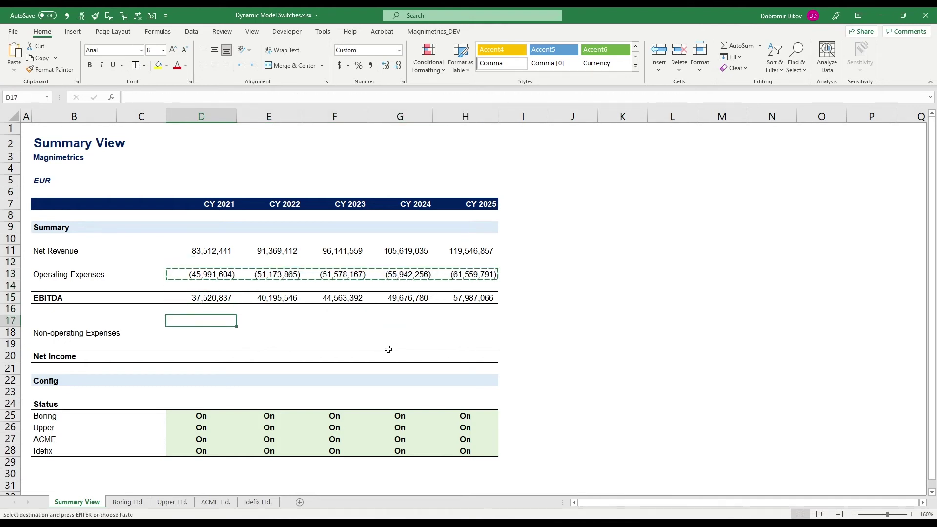
pyautogui.hotkey('shift', 'Right')
pyautogui.hotkey('shift', 'Right')
pyautogui.hotkey('shift', 'Right')
pyautogui.hotkey('shift', 'Right')
pyautogui.hotkey('ctrl', 'v')
pyautogui.press('Left')
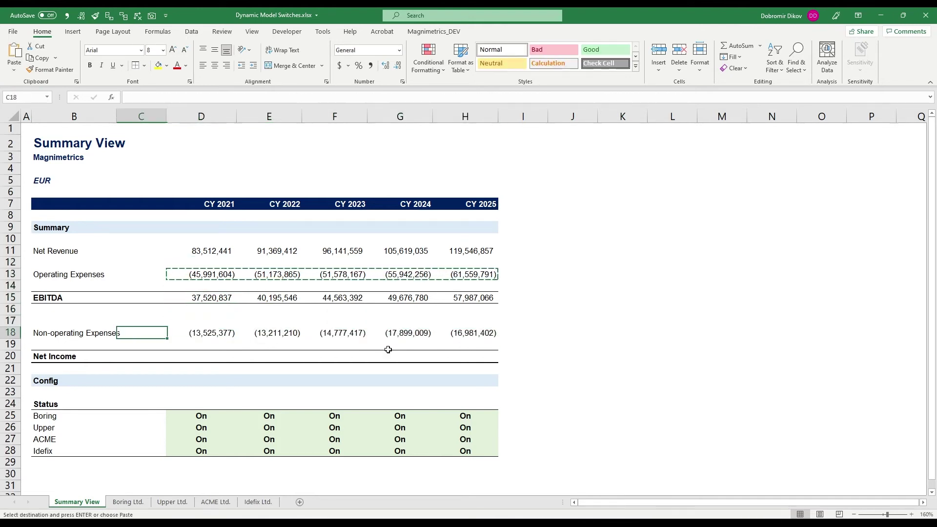
pyautogui.press('Up')
pyautogui.press('Left')
pyautogui.press('Up')
pyautogui.press('Up')
pyautogui.press('Up')
pyautogui.press('Up')
pyautogui.press('Down')
pyautogui.press('Down')
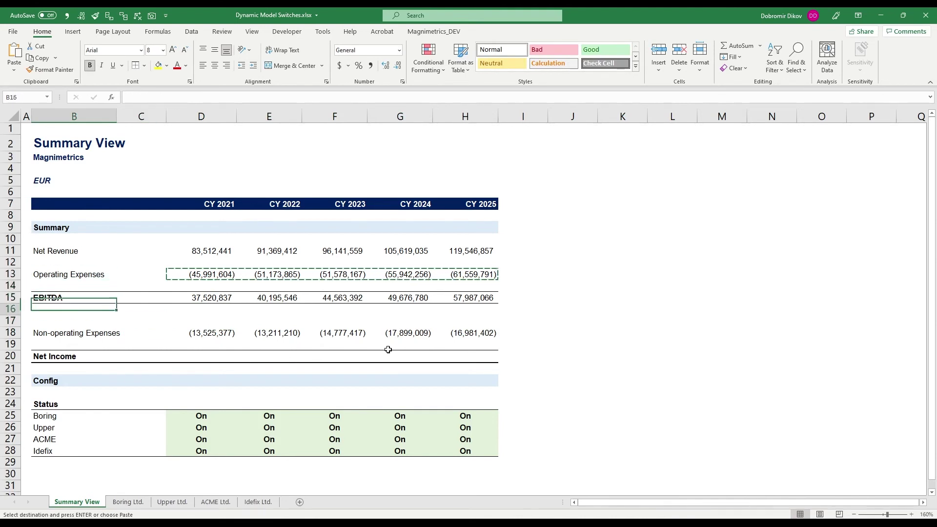
pyautogui.press('Down')
pyautogui.press('Down')
pyautogui.press('Down')
# Enter Net Income in D20 as =SUM(D15:D18) and fill it across to H20
pyautogui.press('Down')
pyautogui.press('Up')
pyautogui.press('Up')
pyautogui.press('Up')
pyautogui.press('Up')
pyautogui.press('Down')
pyautogui.press('Down')
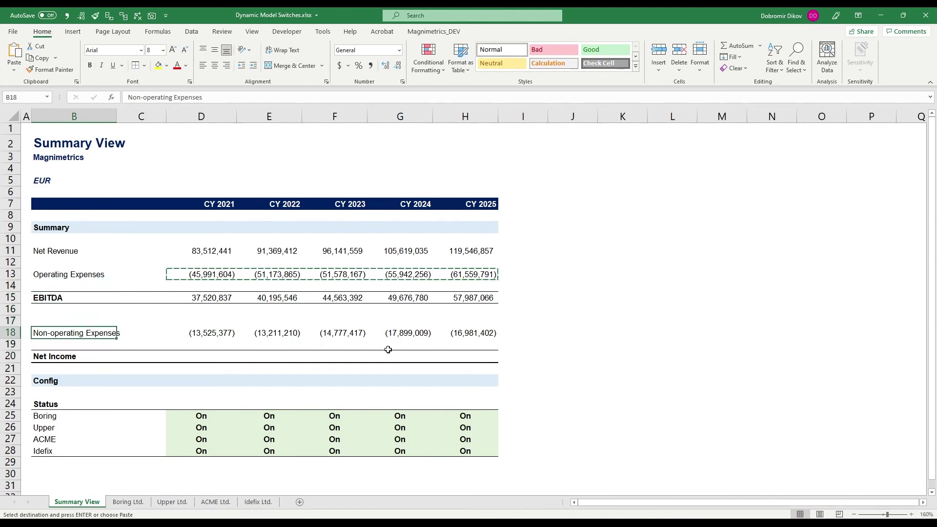
pyautogui.press('Down')
pyautogui.press('Down')
pyautogui.press('Right')
pyautogui.press('Right')
pyautogui.write('=SUM(')
pyautogui.press('Up')
pyautogui.press('Up')
pyautogui.press('Up')
pyautogui.press('Up')
pyautogui.press('Up')
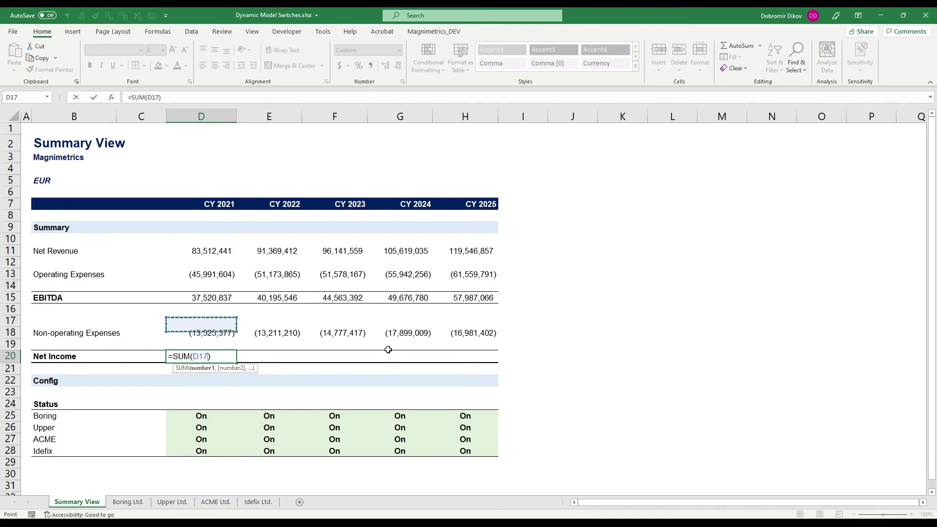
pyautogui.hotkey('shift', 'Down')
pyautogui.hotkey('shift', 'Down')
pyautogui.hotkey('shift', 'Down')
pyautogui.press('Return')
pyautogui.press('Up')
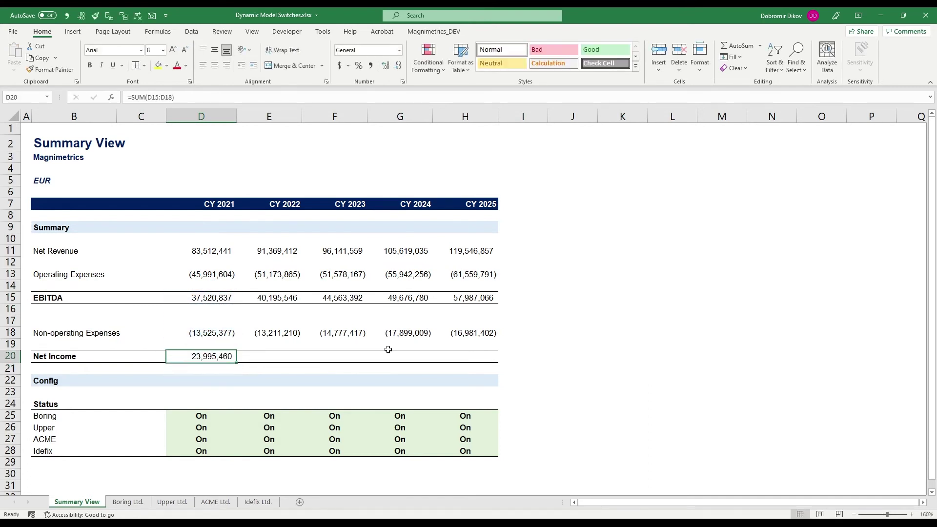
pyautogui.hotkey('shift', 'Right')
pyautogui.hotkey('shift', 'Right')
pyautogui.hotkey('shift', 'Right')
pyautogui.hotkey('shift', 'Right')
pyautogui.hotkey('ctrl', 'r')
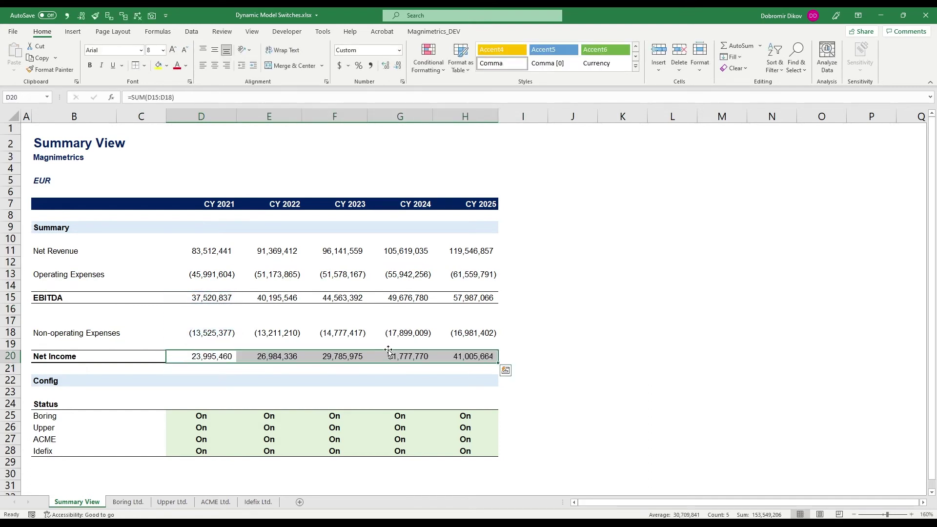
pyautogui.click(830, 308)
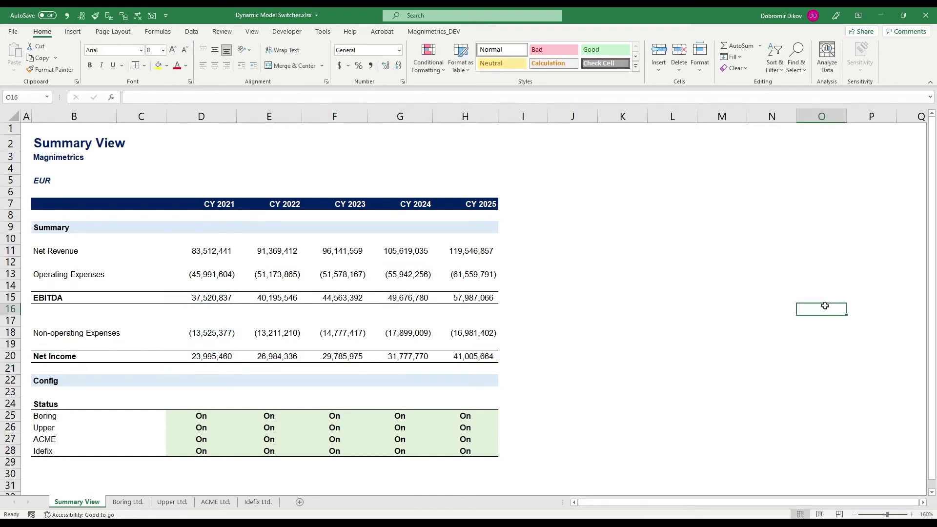
# Set the ACME (D27) and Idefix (D28) CY 2021 switches to Off
pyautogui.click(200, 440)
pyautogui.click(241, 440)
pyautogui.click(204, 461)
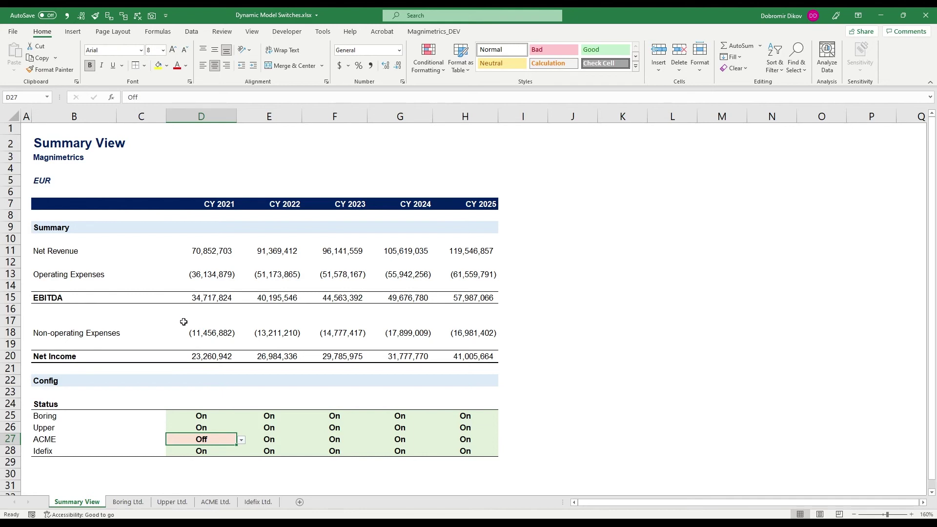
pyautogui.click(217, 452)
pyautogui.click(242, 452)
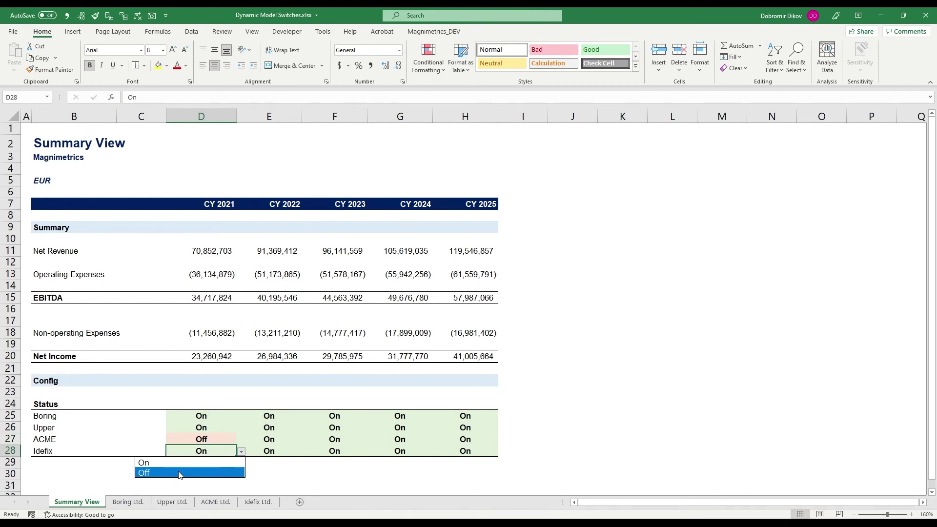
pyautogui.click(179, 473)
# Set Idefix's CY 2022 switch (E28) to Off, then select the Net Income and EBITDA rows to check their sums
pyautogui.click(274, 453)
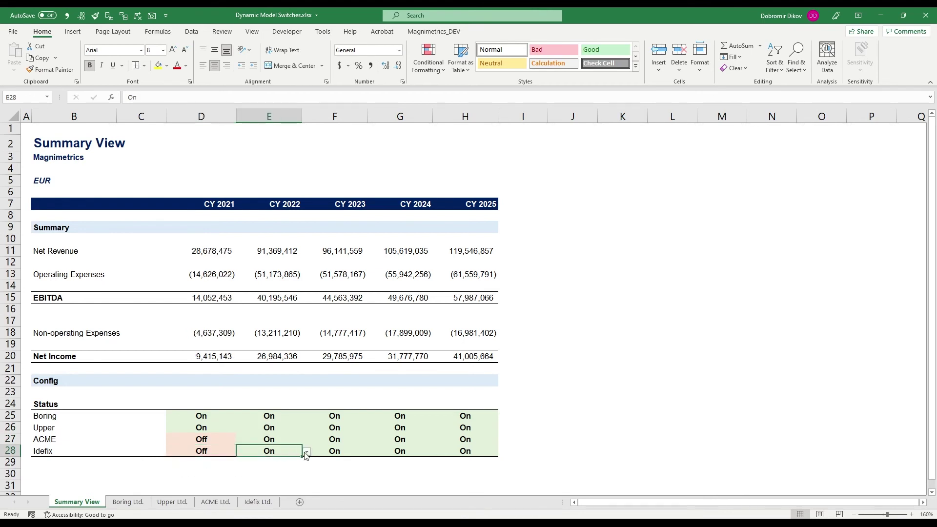
pyautogui.click(306, 452)
pyautogui.click(263, 474)
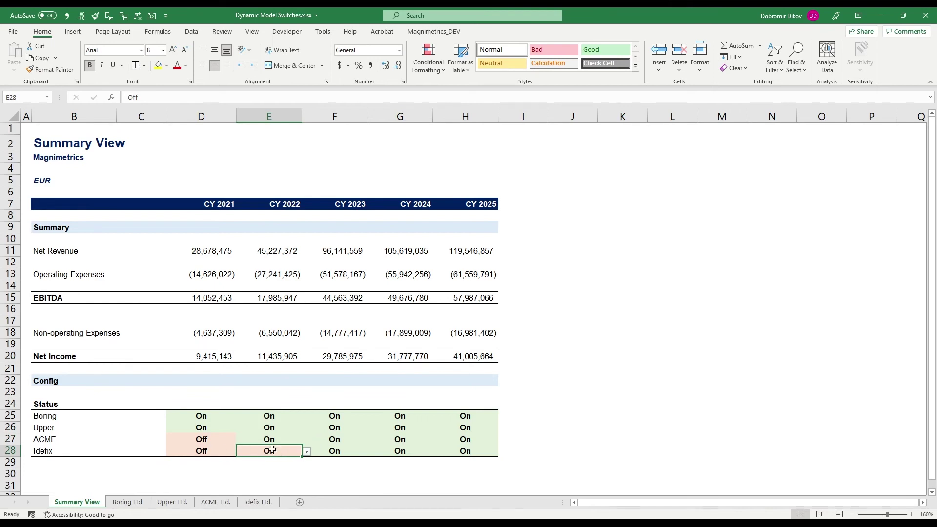
pyautogui.moveTo(215, 355); pyautogui.dragTo(466, 355)
pyautogui.moveTo(219, 300); pyautogui.dragTo(490, 298)
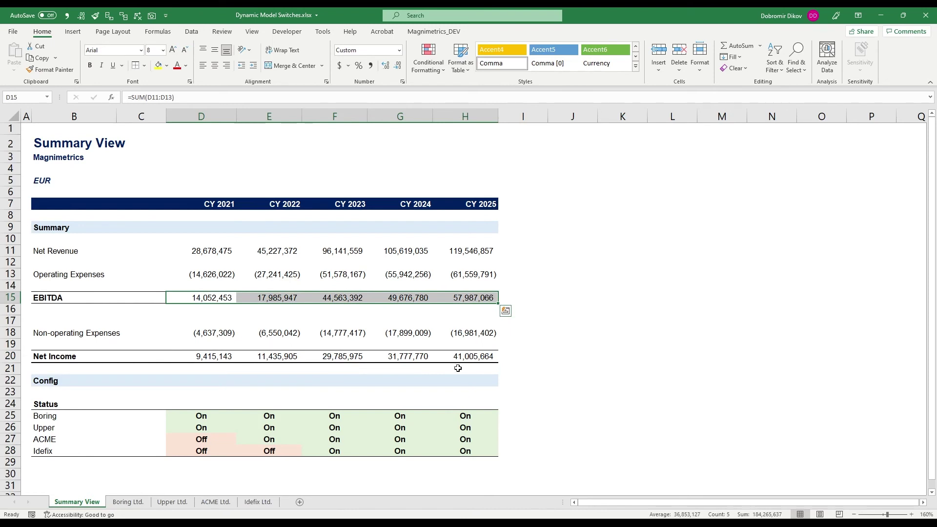